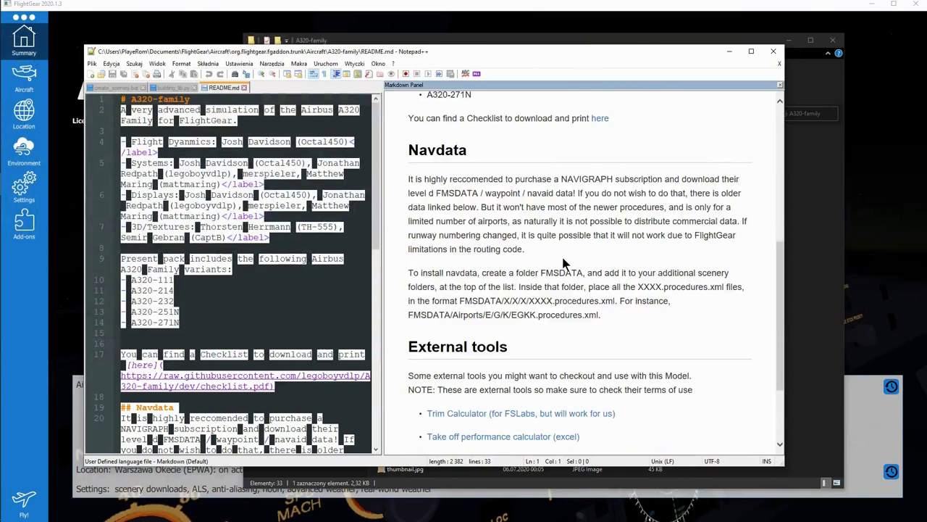
Open the "Navdata hosted by pinto" link from the External tools section of the A320-family README in the browser
scroll(561, 257, "down", 1)
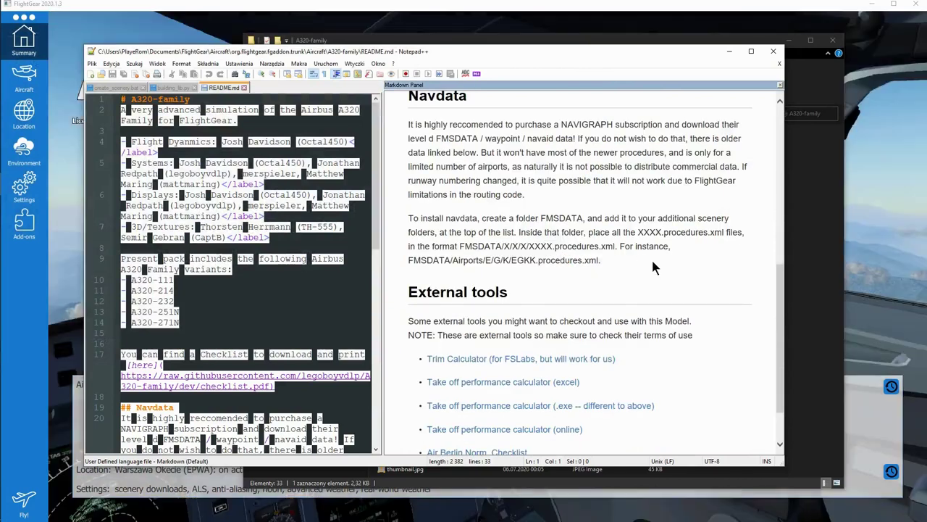
scroll(652, 268, "down", 1)
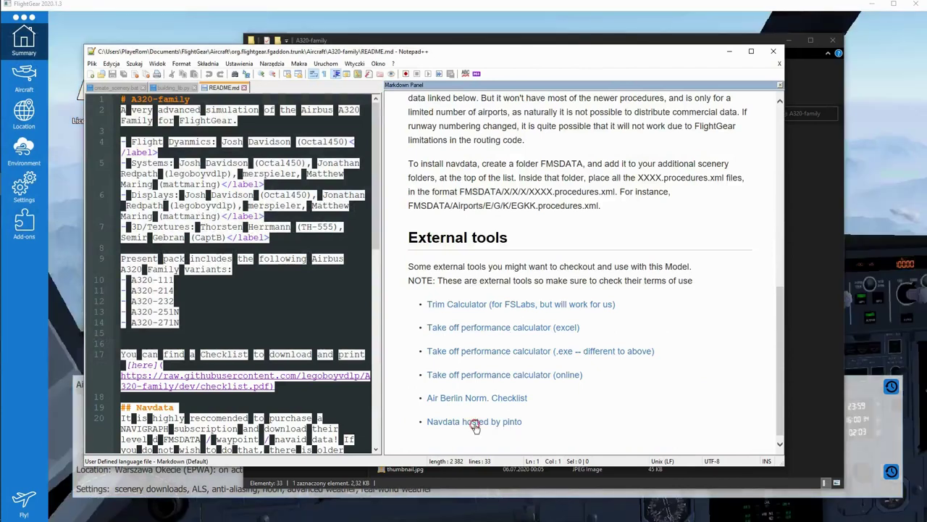
left_click(475, 424)
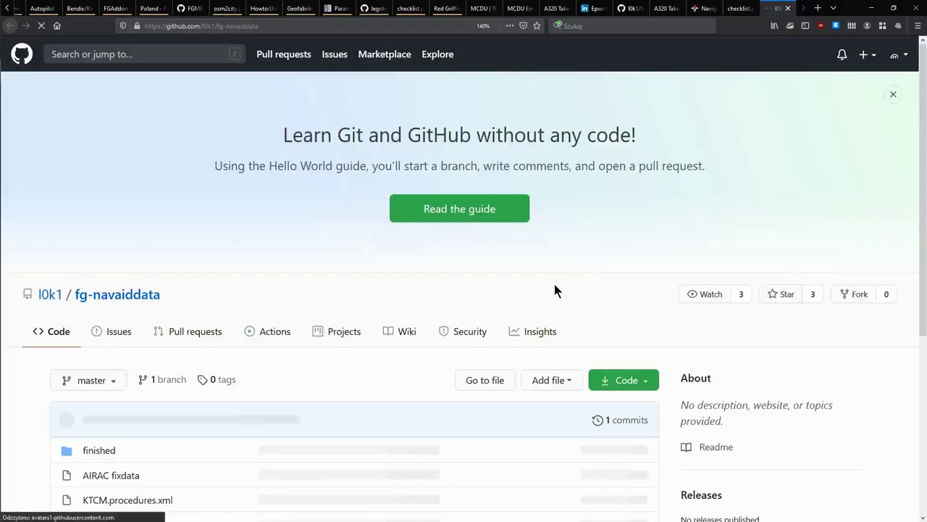
Examine the file list and the readme section of the fg-navaiddata repository
scroll(355, 282, "down", 3)
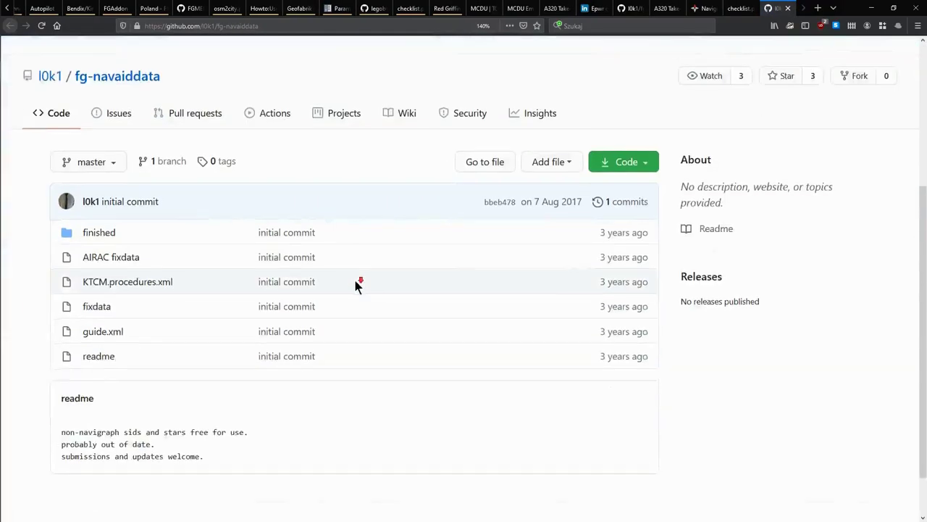
scroll(355, 284, "down", 2)
scroll(150, 297, "up", 3)
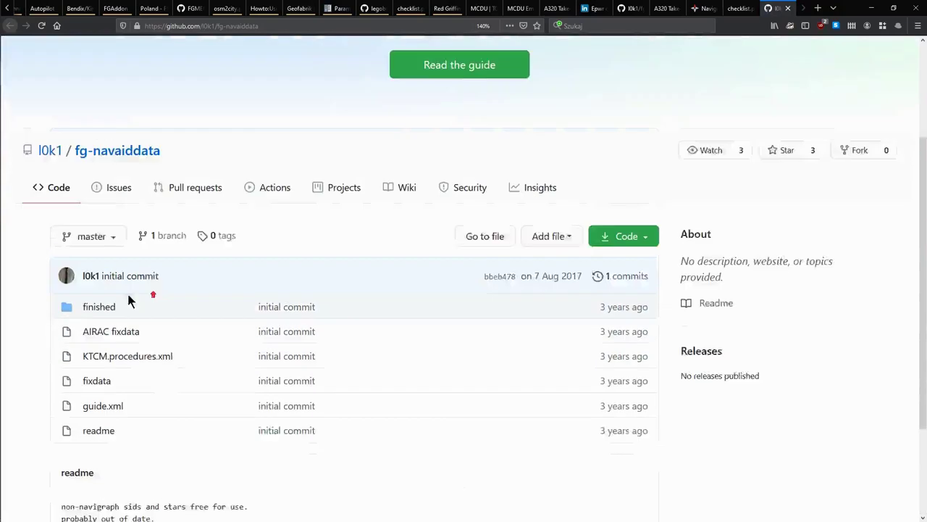
scroll(138, 352, "down", 3)
scroll(141, 354, "up", 2)
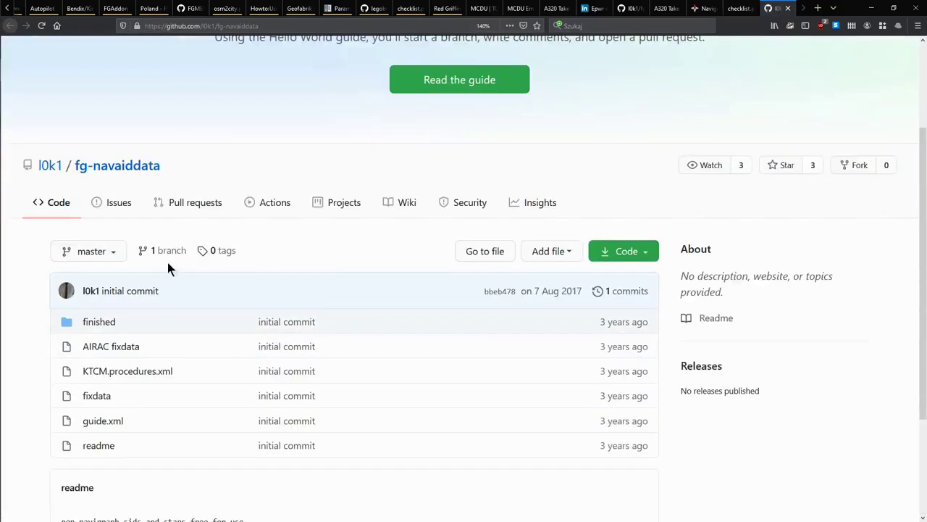
scroll(289, 308, "down", 1)
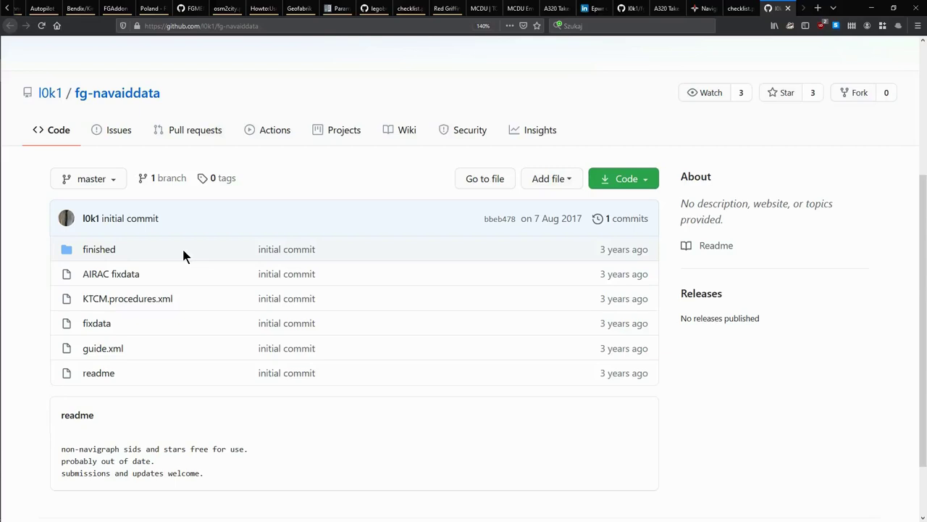
scroll(174, 406, "down", 2)
scroll(127, 388, "up", 1)
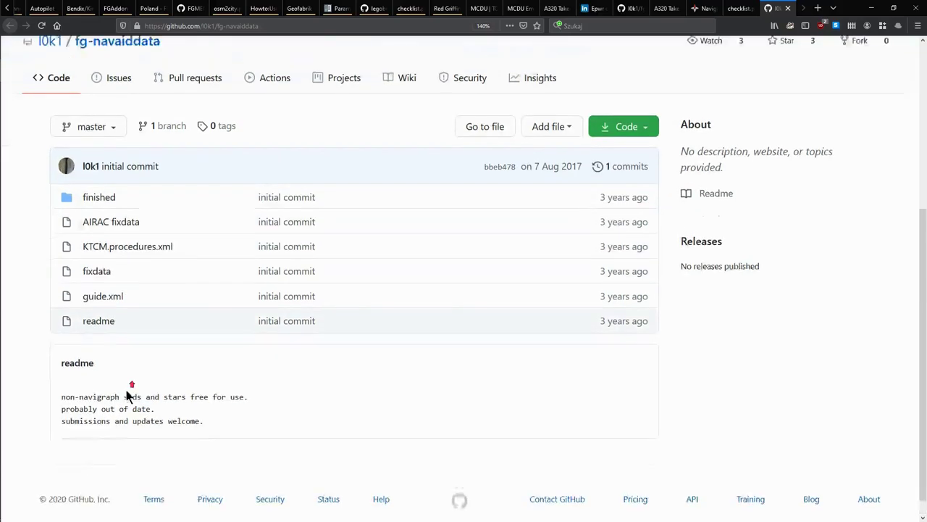
scroll(102, 385, "down", 1)
Read the repository's readme text, highlighting its notes on the SIDs and STARs and on how current they are
double_click(86, 378)
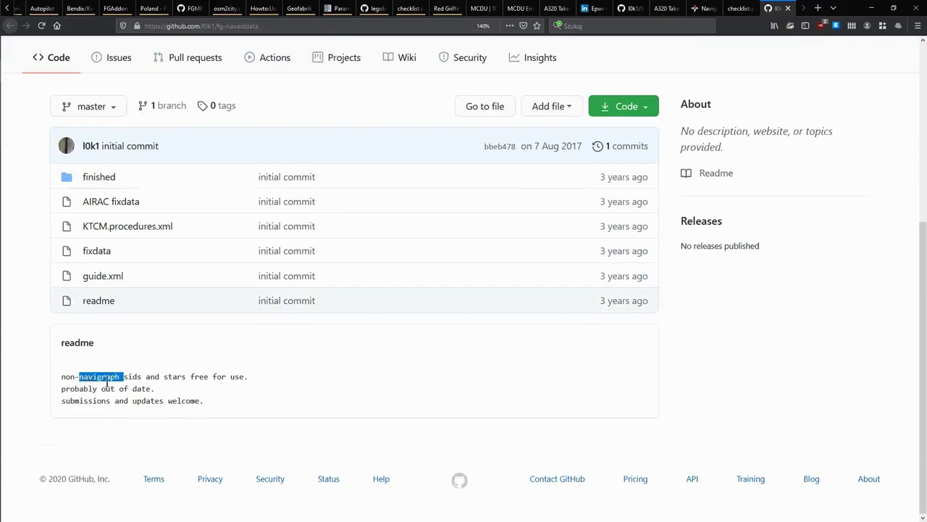
left_click(103, 376)
double_click(101, 376)
double_click(134, 376)
double_click(174, 376)
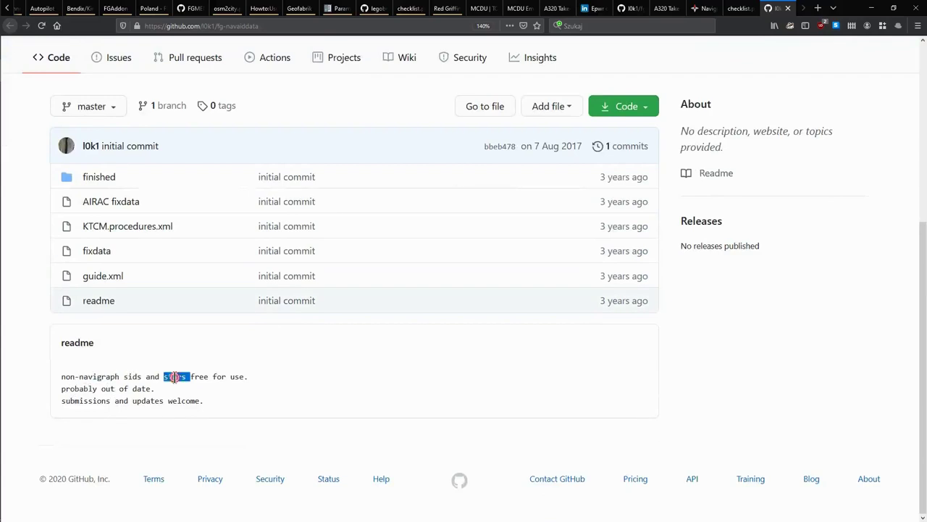
double_click(202, 377)
left_click_drag(188, 377, 258, 383)
left_click(267, 393)
double_click(81, 389)
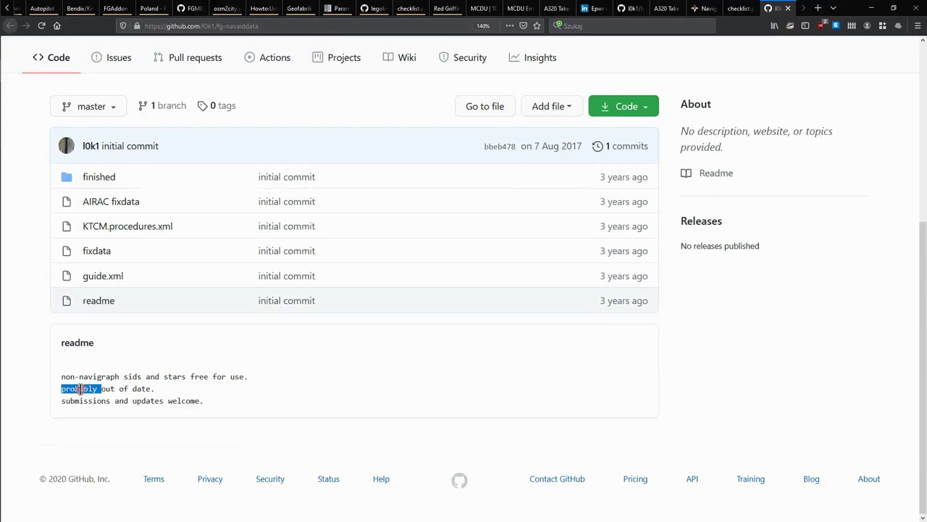
double_click(145, 389)
left_click_drag(159, 392, 54, 394)
left_click(163, 390)
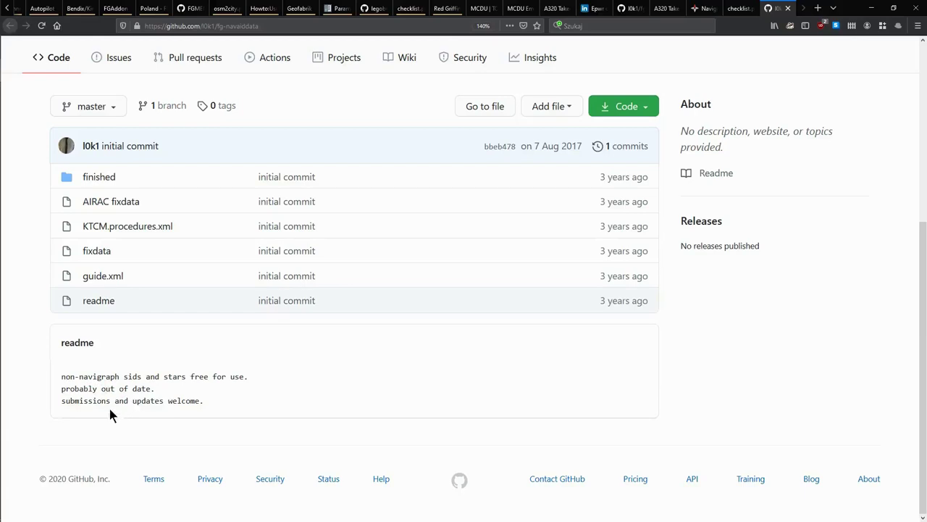
Download the repository as a ZIP and save it as fg-navaiddata-master.zip in the Pobrane folder
scroll(110, 418, "up", 2)
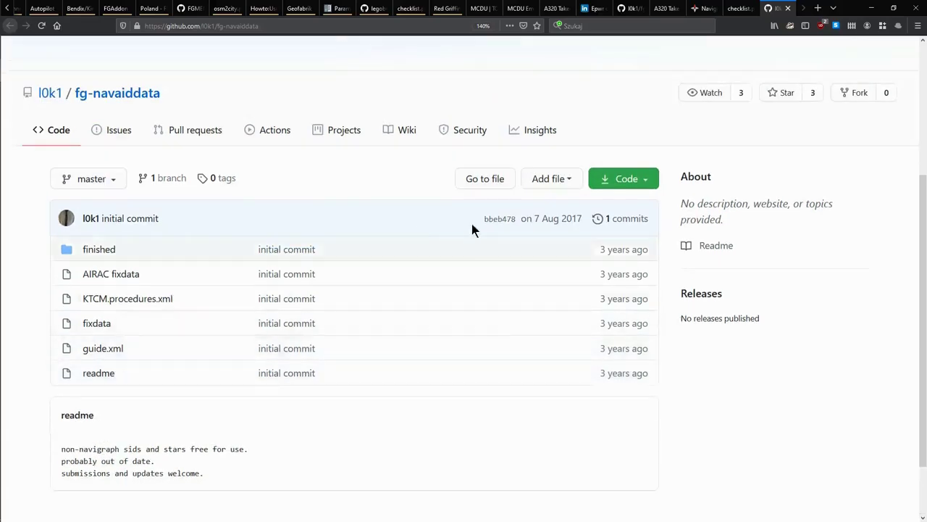
left_click(603, 184)
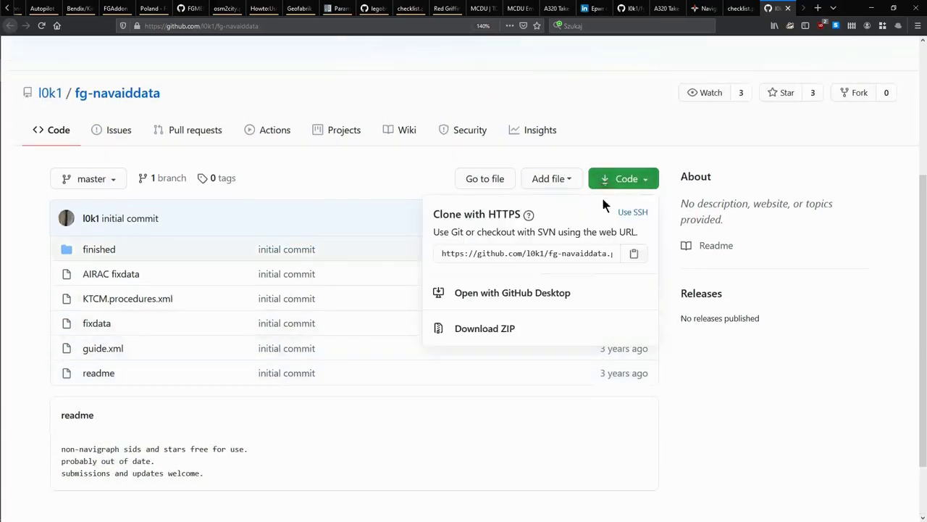
left_click(481, 329)
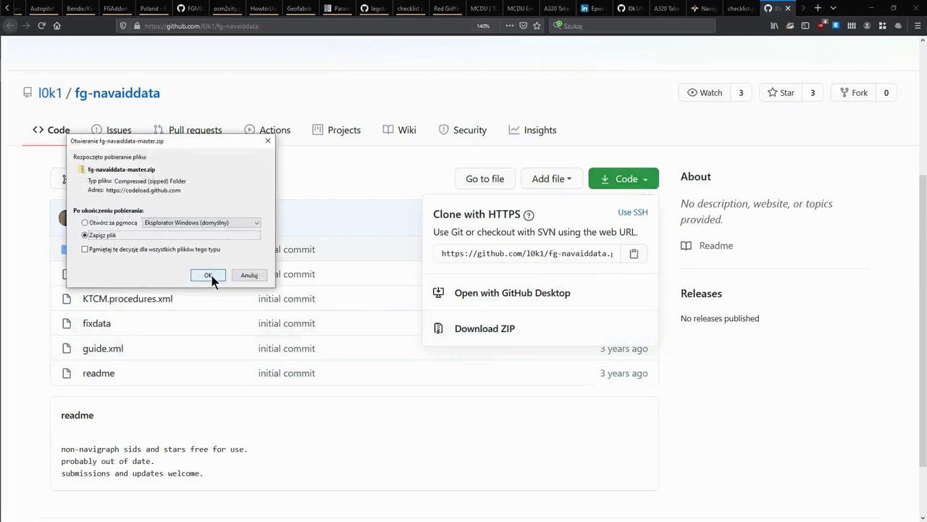
left_click(215, 279)
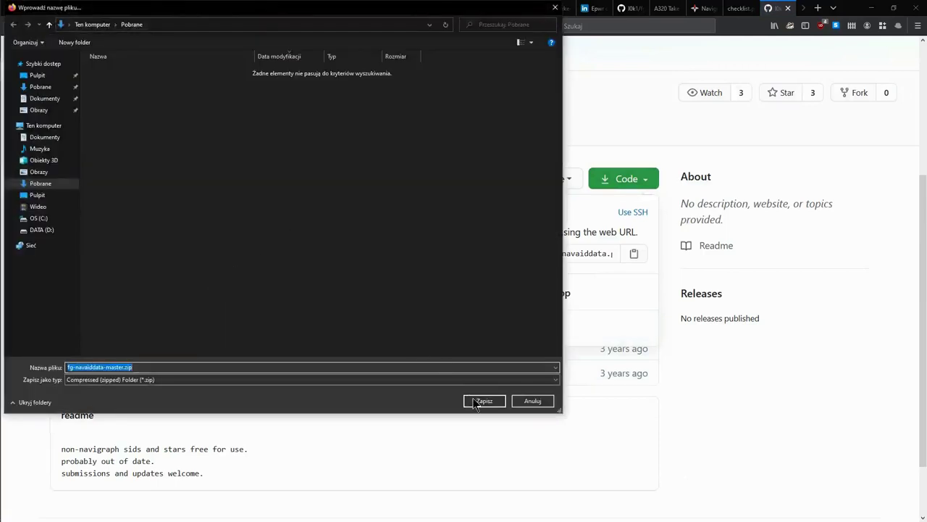
left_click(478, 403)
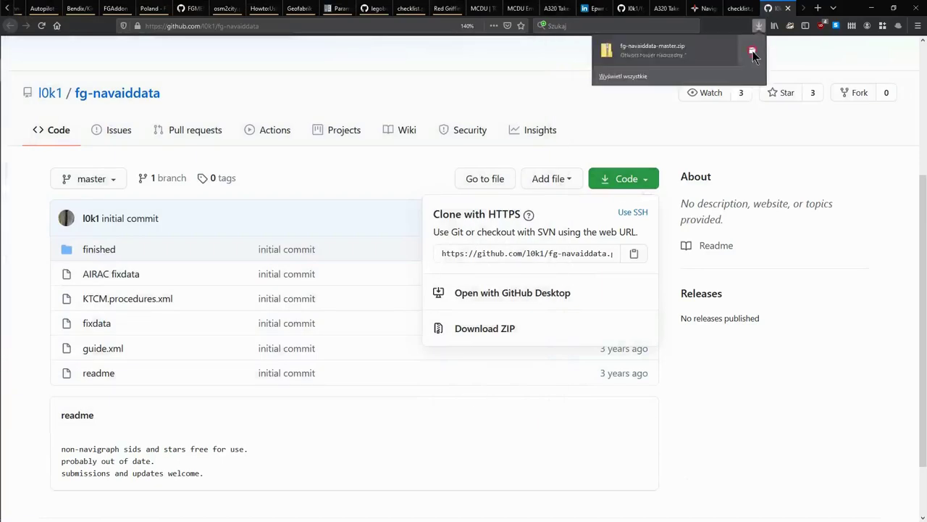
Show the downloaded archive in its folder and extract fg-navaiddata-master.zip there with 7-Zip
left_click(607, 137)
right_click(461, 170)
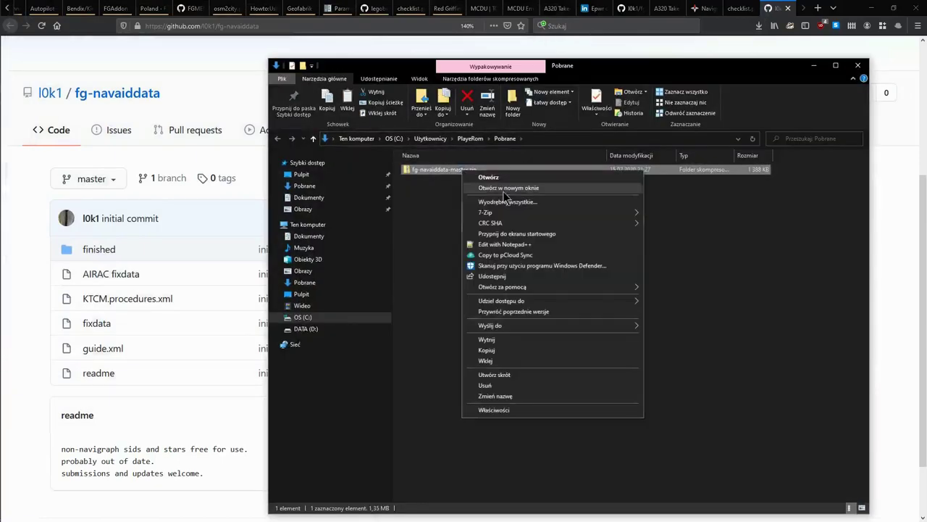
mouse_move(526, 216)
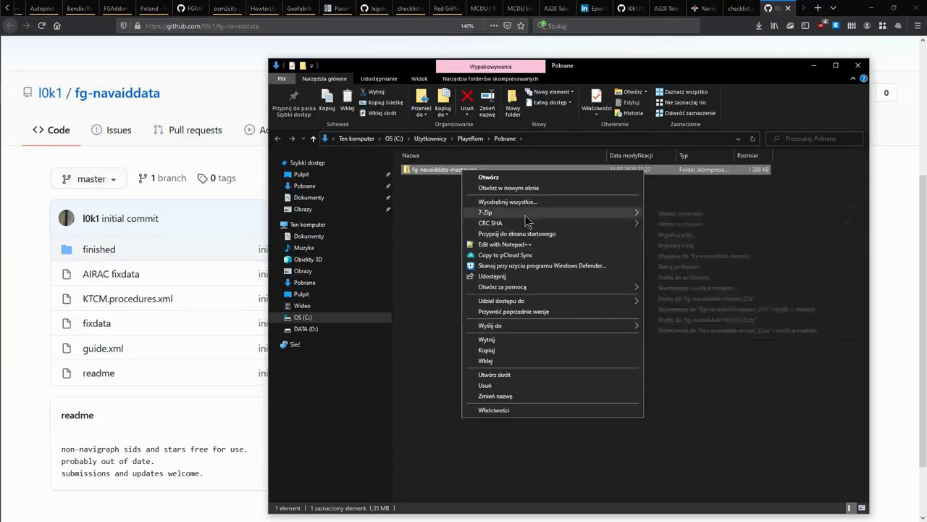
left_click(669, 246)
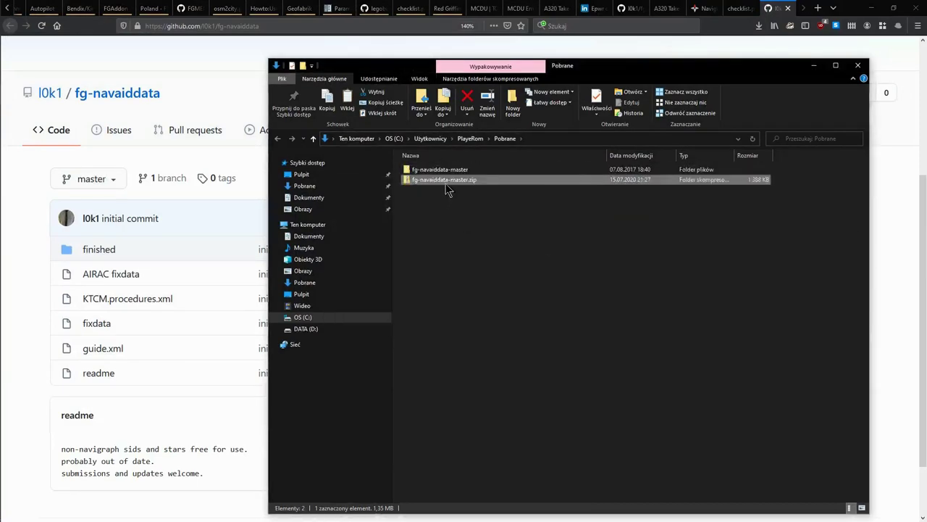
Inspect the contents of the extracted fg-navaiddata-master folder and its finished subfolder, and return to fg-navaiddata-master
double_click(441, 169)
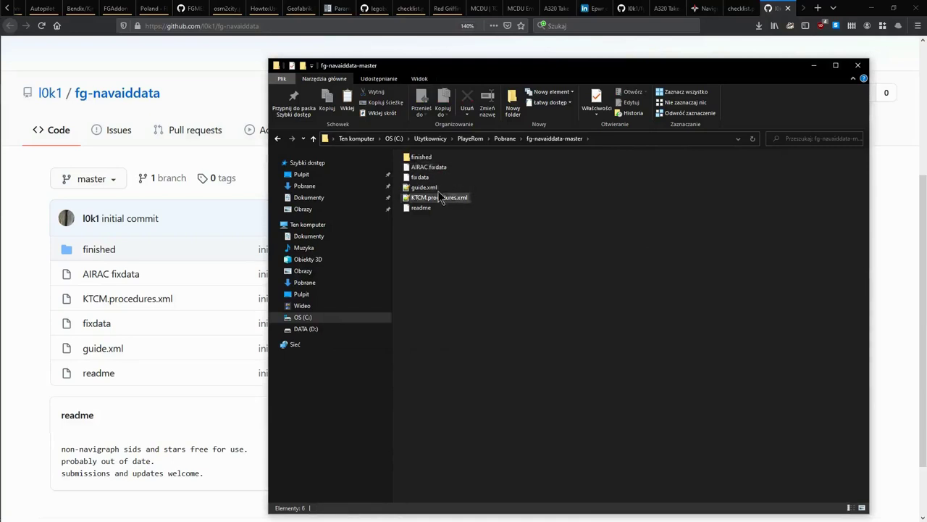
left_click(411, 161)
double_click(410, 159)
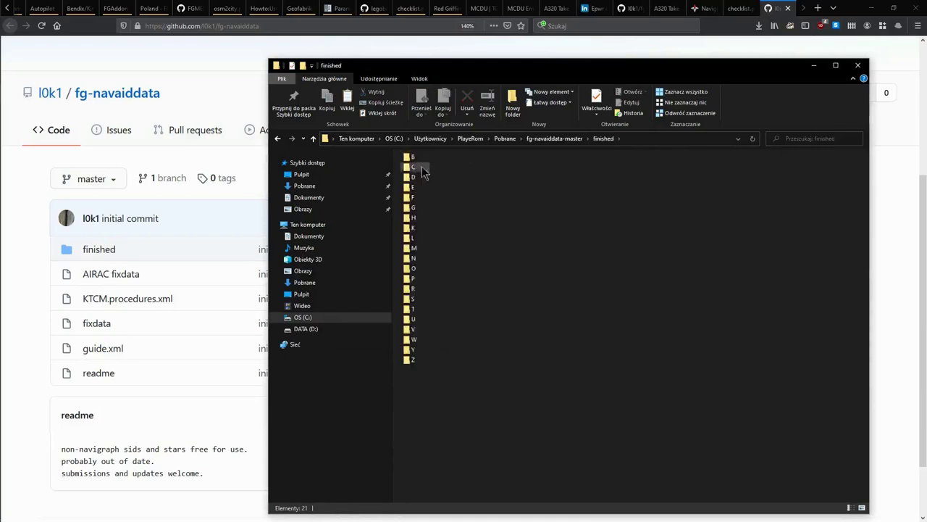
left_click(556, 139)
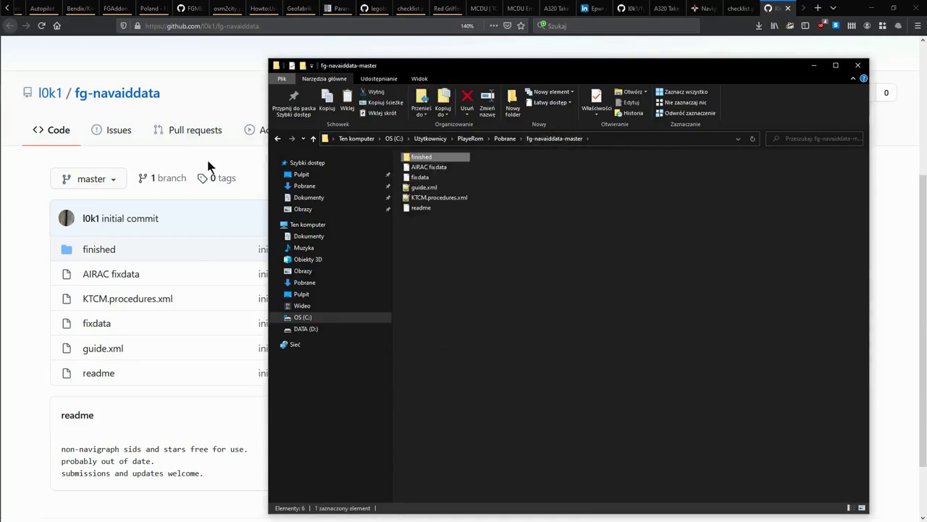
Switch back to the README in Notepad++, review the navdata installation paragraph and copy the folder name FMSDATA from the example path
left_click(18, 187)
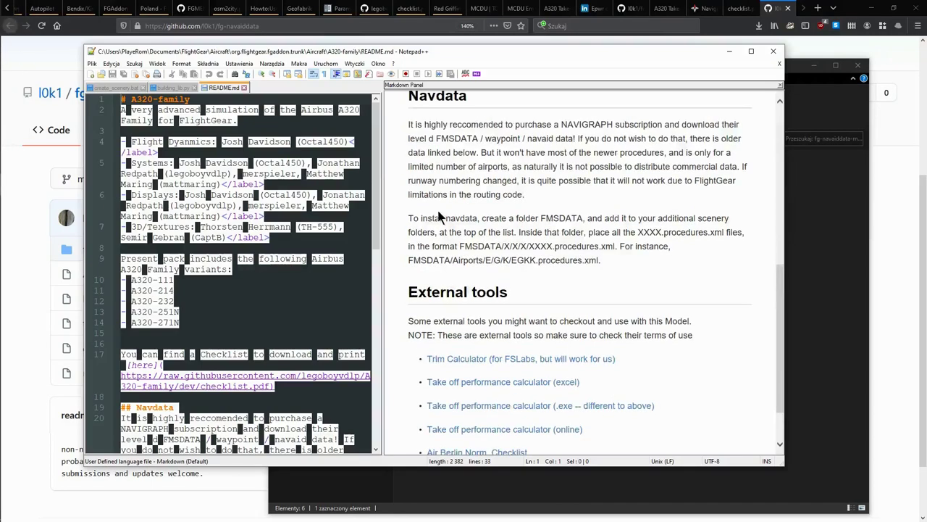
scroll(438, 217, "up", 1)
scroll(438, 217, "down", 1)
left_click_drag(409, 219, 608, 267)
left_click(612, 269)
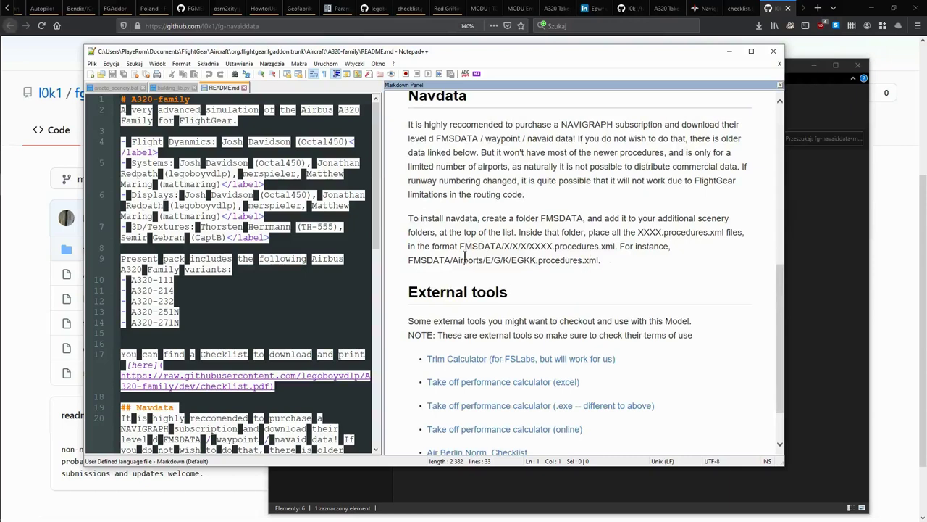
left_click_drag(415, 262, 448, 266)
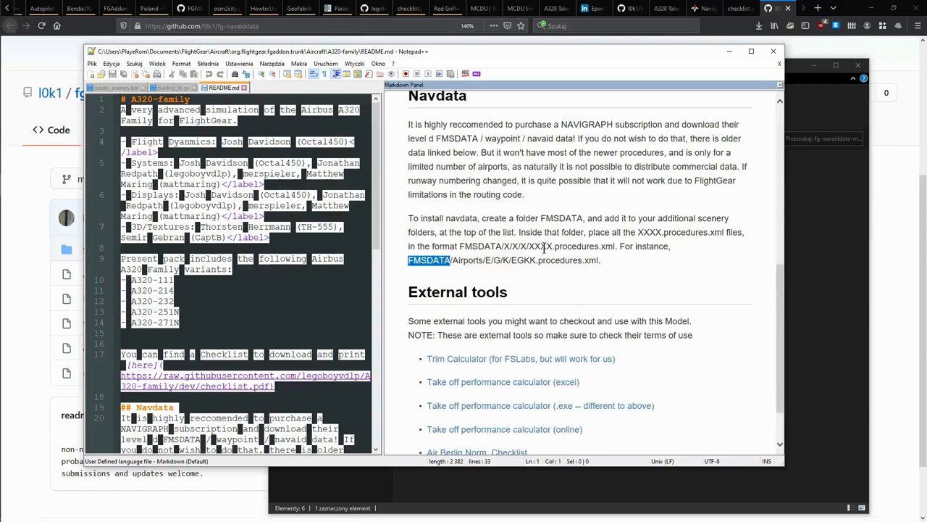
right_click(429, 262)
left_click(455, 280)
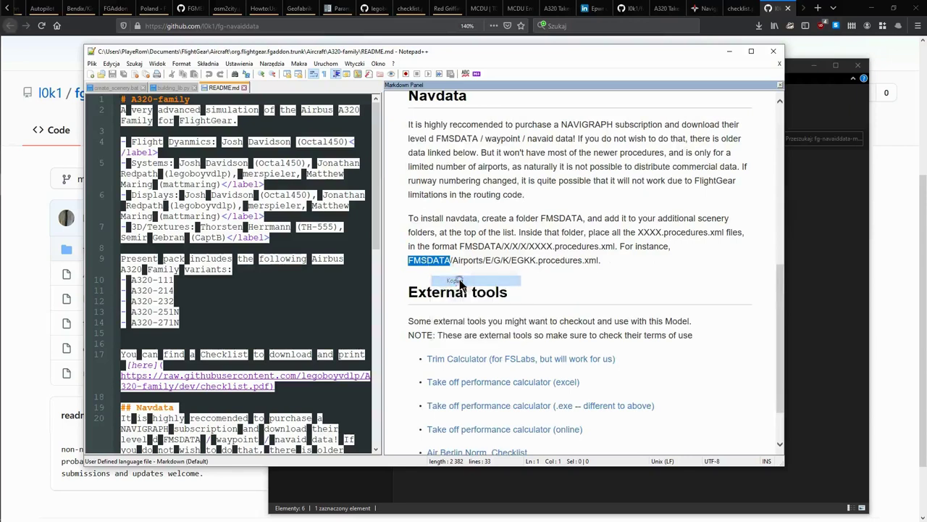
In File Explorer, create a folder named FMSDATA in FlightGear's Custom Scenery folder, open it and move the window aside
key("alt+Tab")
left_click(412, 113)
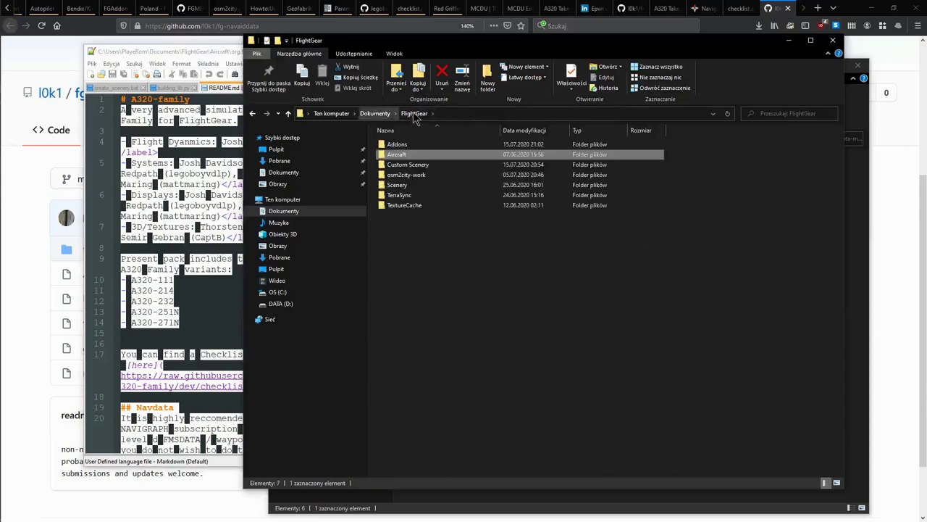
double_click(406, 165)
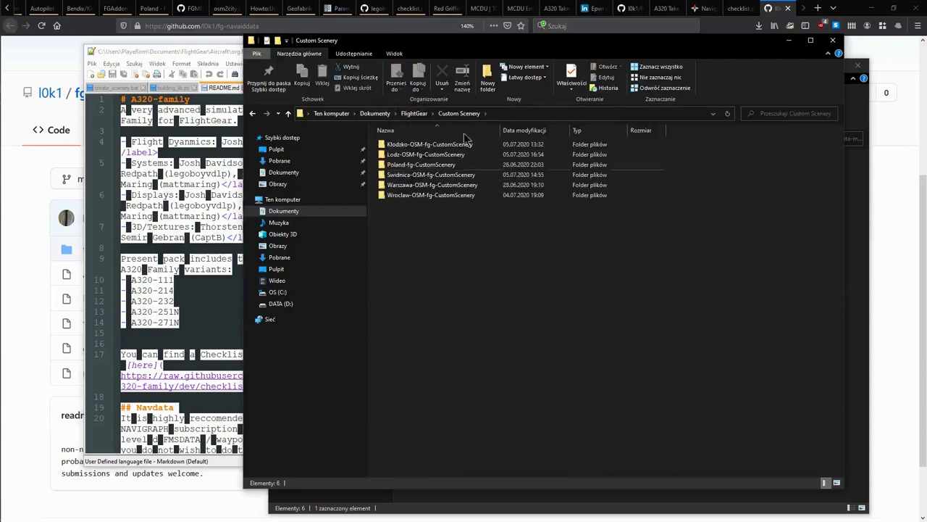
left_click(488, 76)
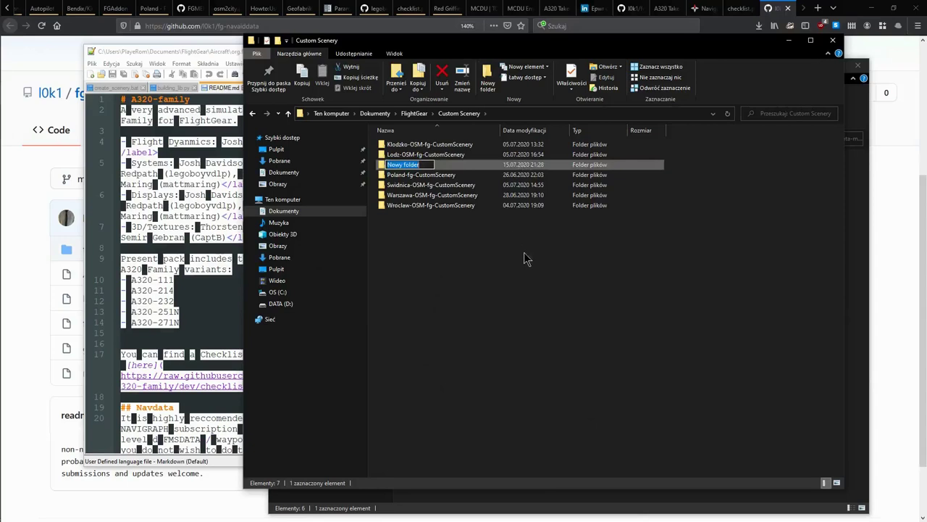
type("FMSDATA")
key("Return")
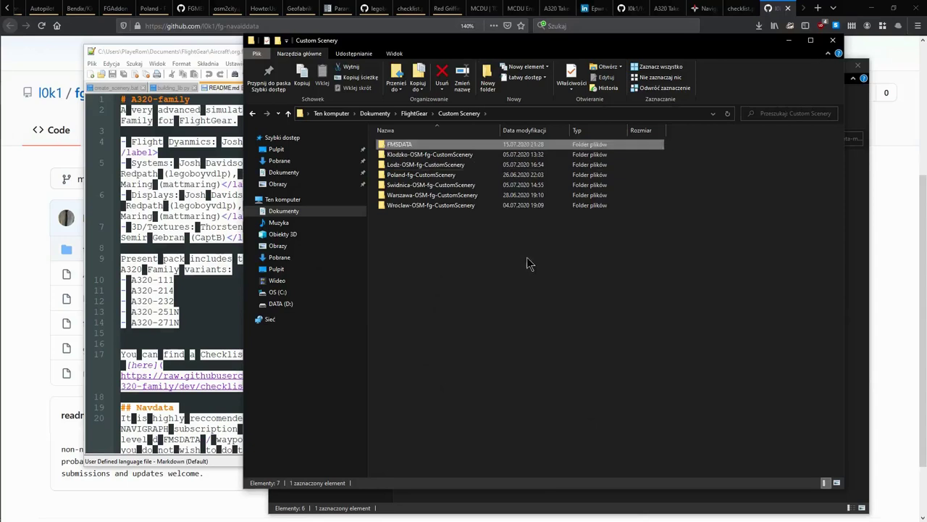
double_click(400, 144)
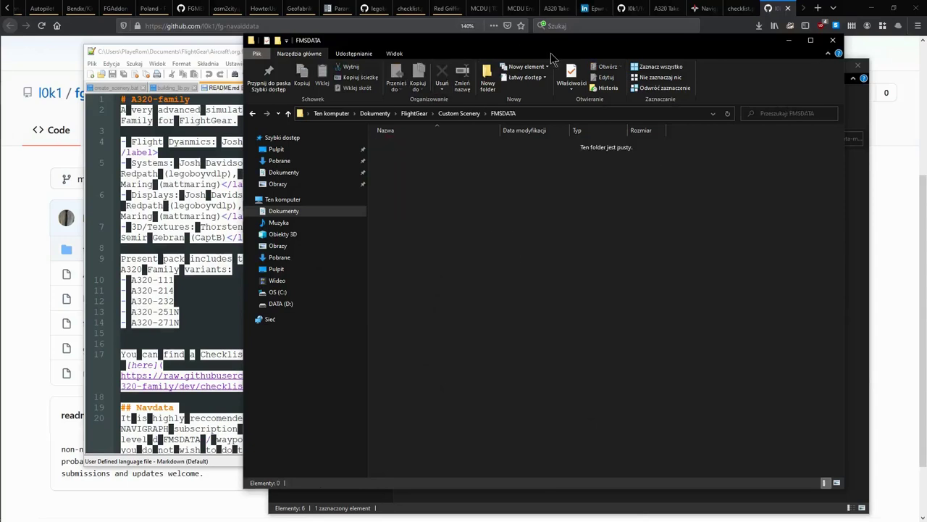
left_click_drag(558, 48, 354, 44)
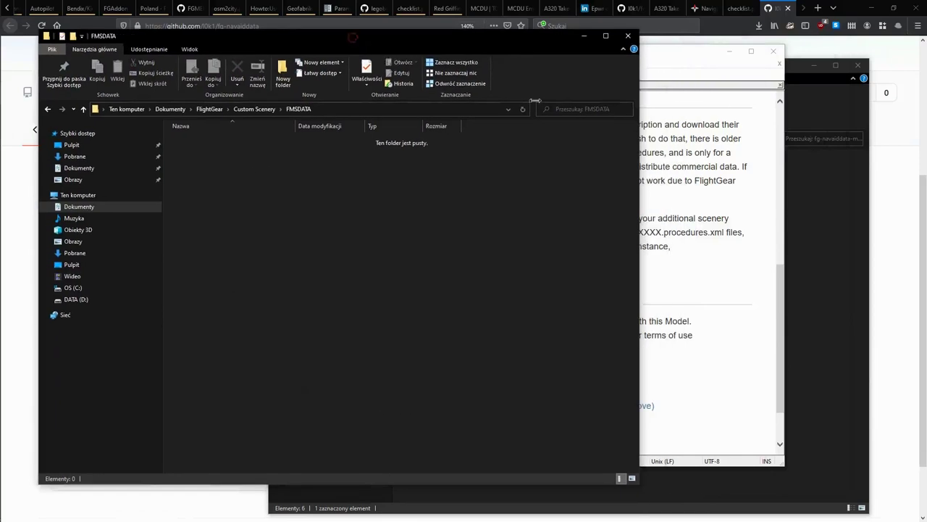
Check the README's example path for the Airports subfolder, and create a folder inside FMSDATA, naming it FMSDATA
left_click(583, 294)
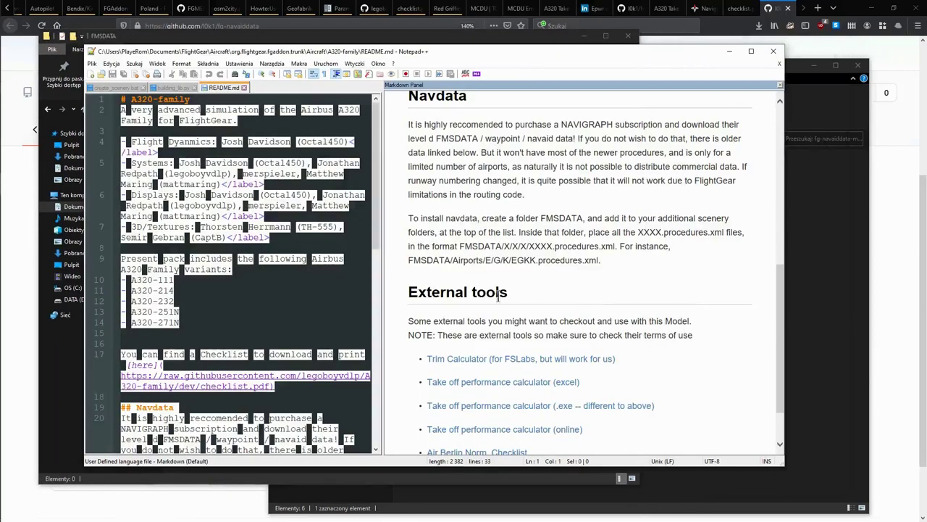
double_click(460, 263)
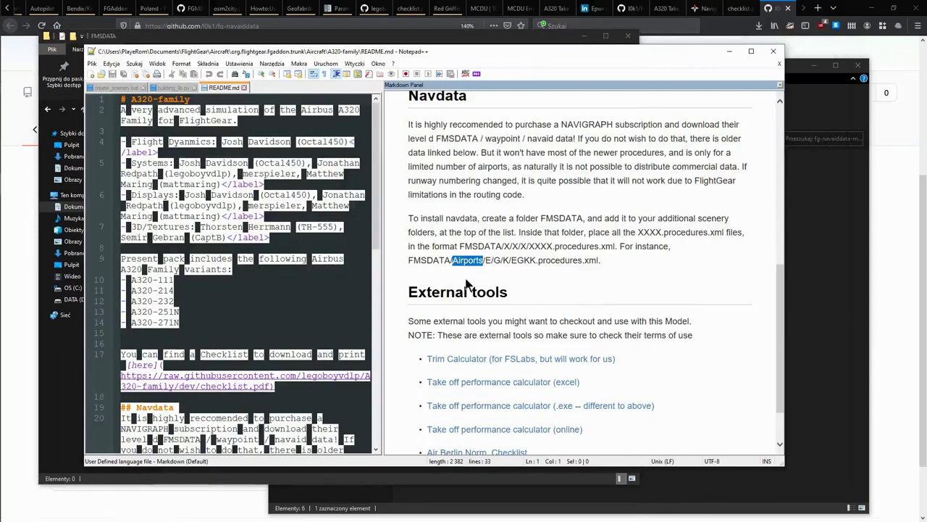
left_click(71, 379)
left_click(283, 72)
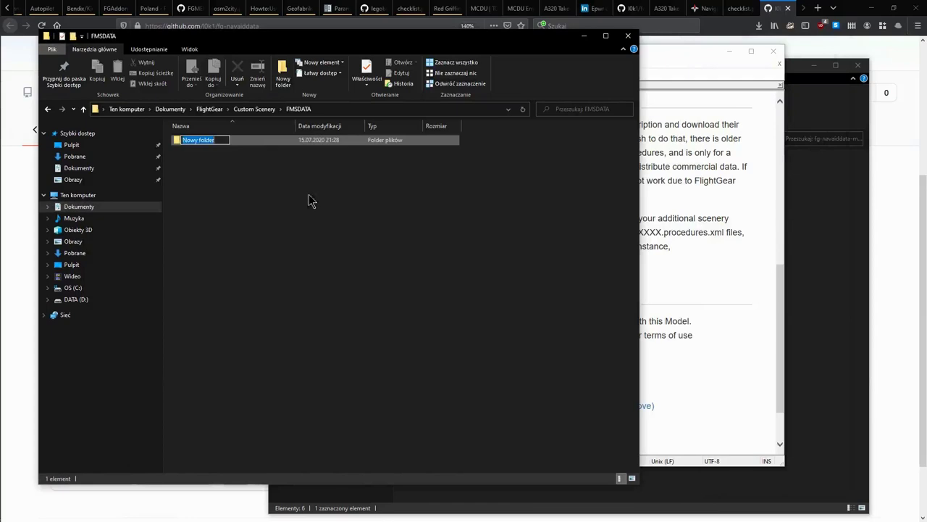
type("FMSDATA")
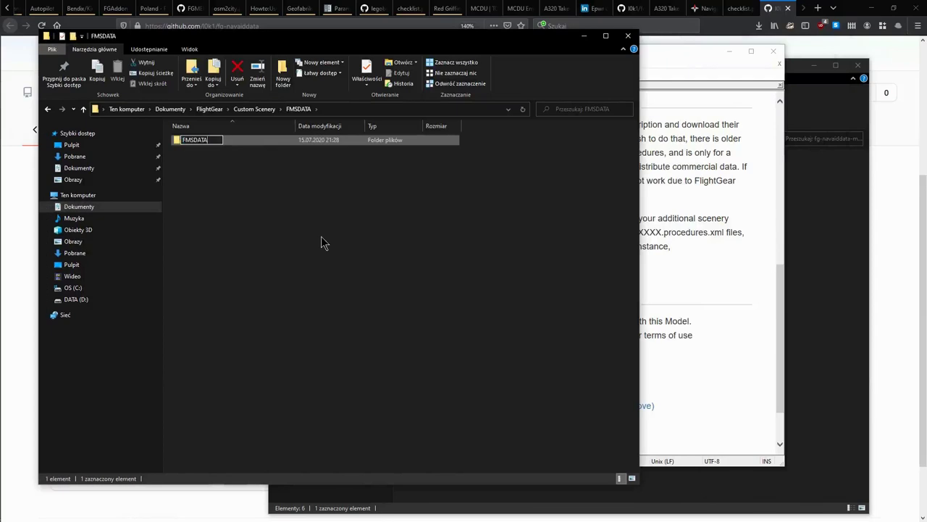
left_click(718, 269)
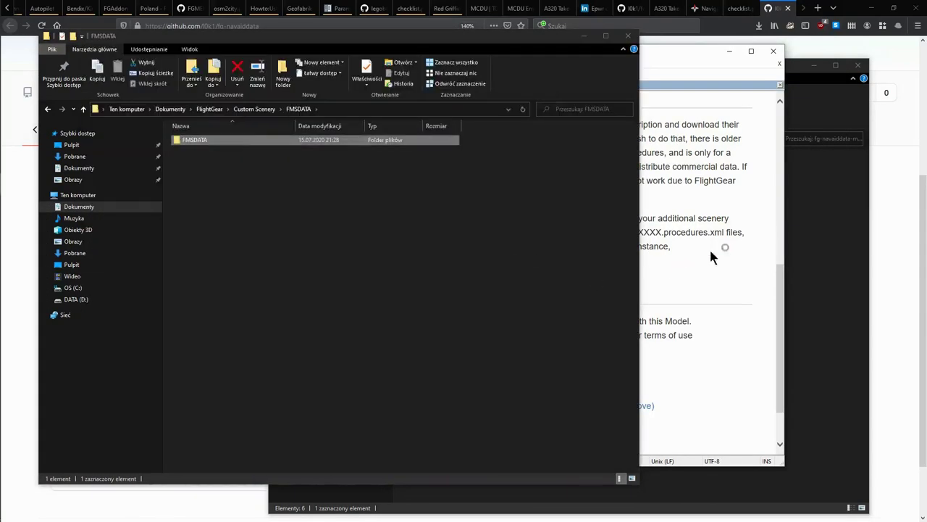
Copy the name Airports from the README's example path, rename the new subfolder of FMSDATA as Airports and open it
left_click(678, 50)
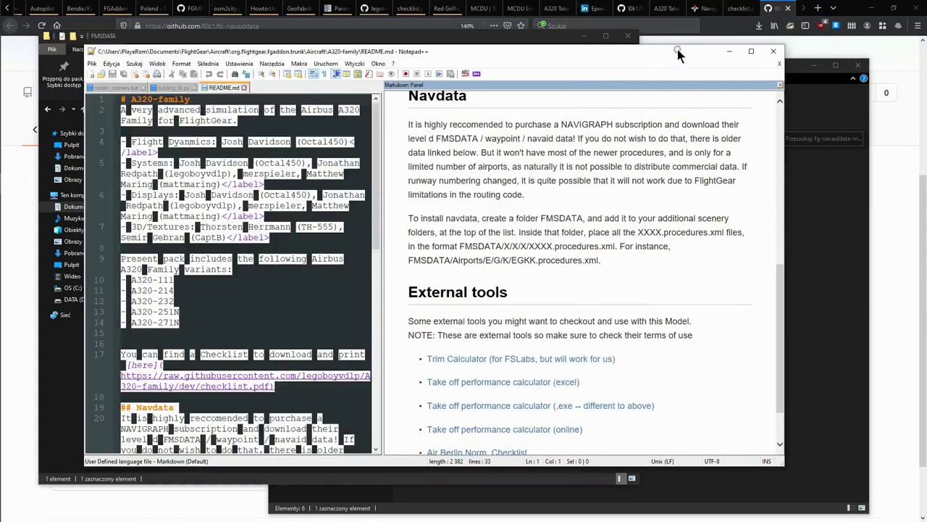
double_click(468, 261)
right_click(473, 262)
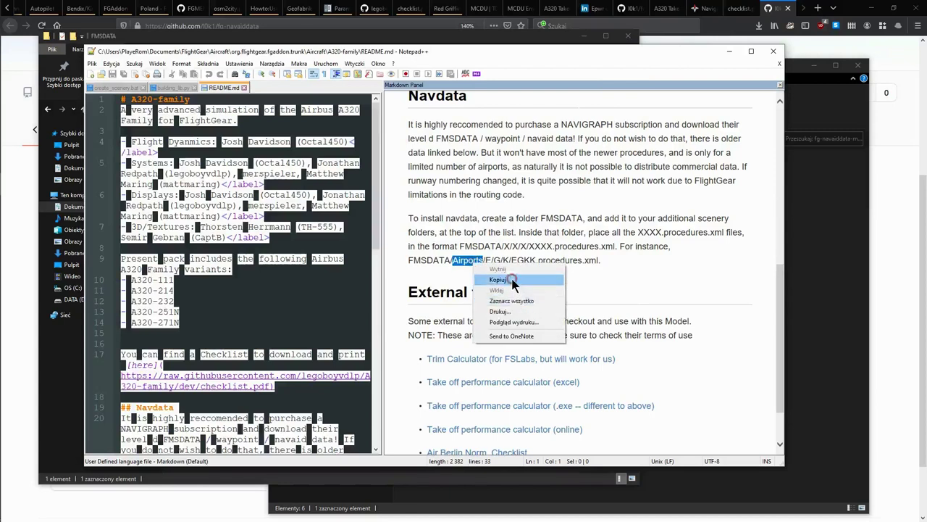
left_click(512, 280)
left_click(72, 354)
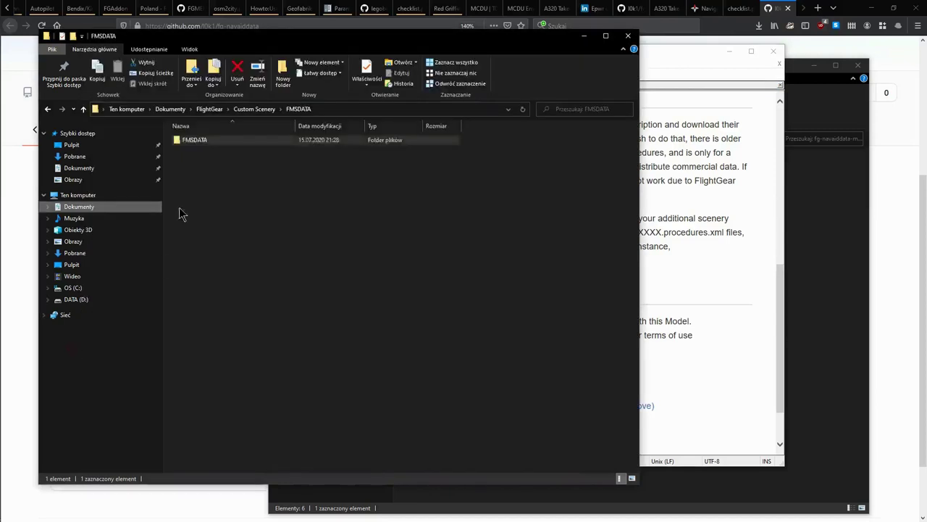
left_click(192, 141)
key("ctrl+v")
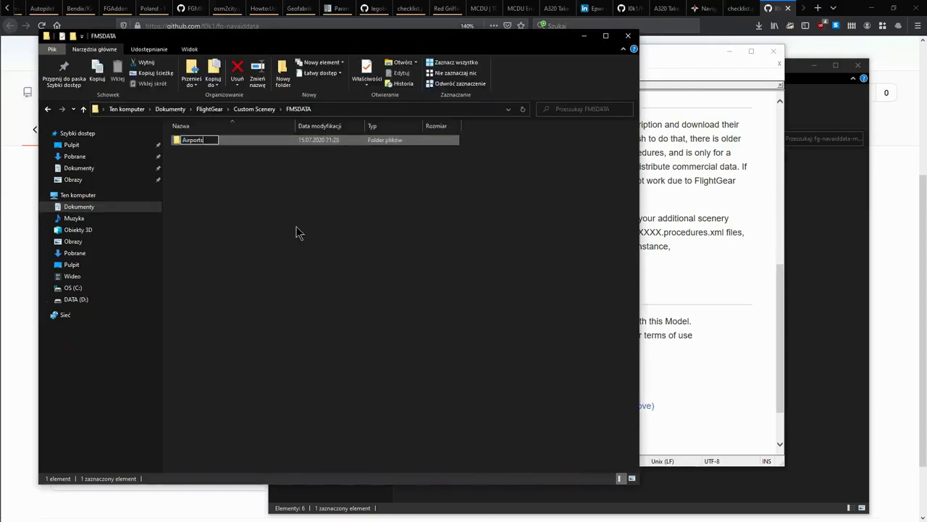
key("Return")
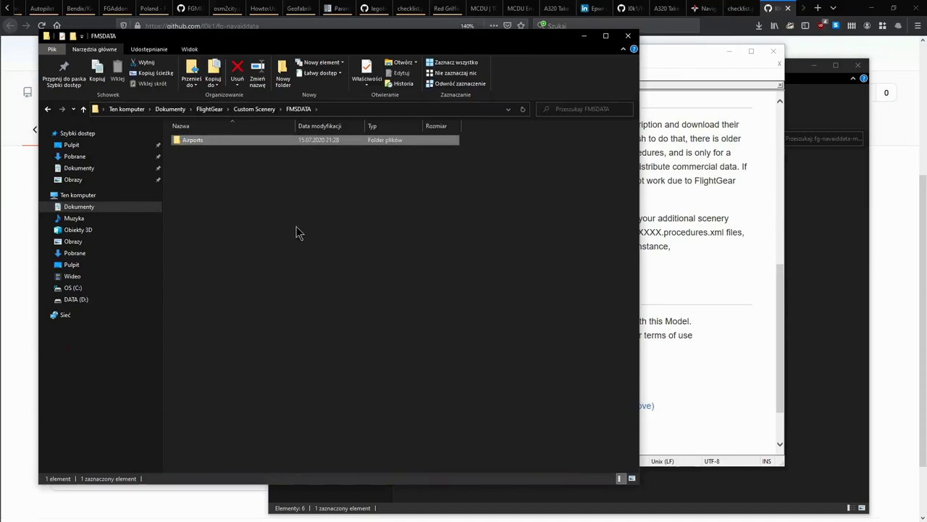
double_click(193, 139)
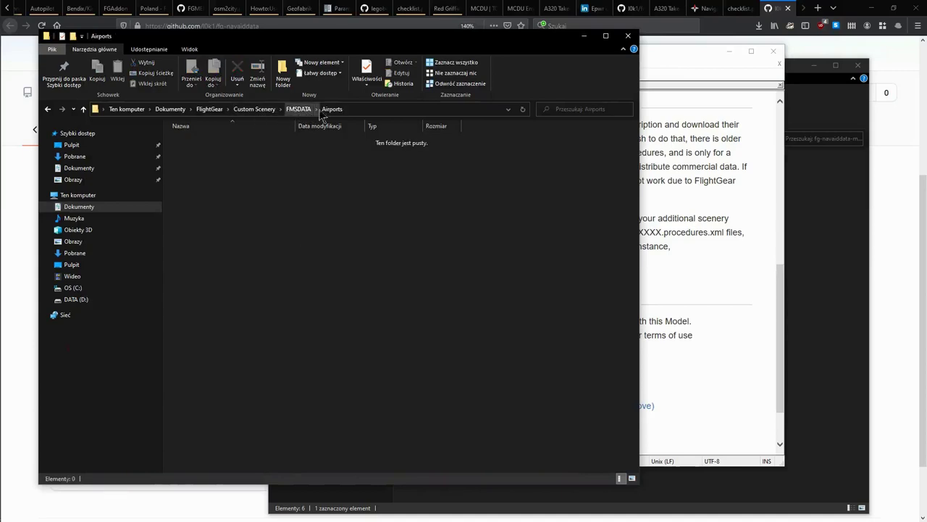
Compare the README's example path with the extracted finished folder by browsing its B, I and A subfolders down to the procedures file
left_click(687, 59)
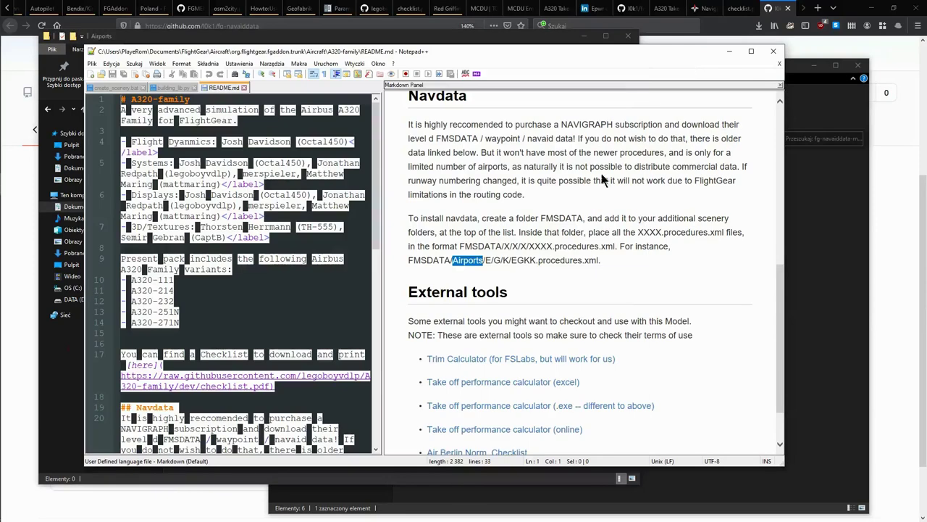
left_click_drag(486, 261, 589, 249)
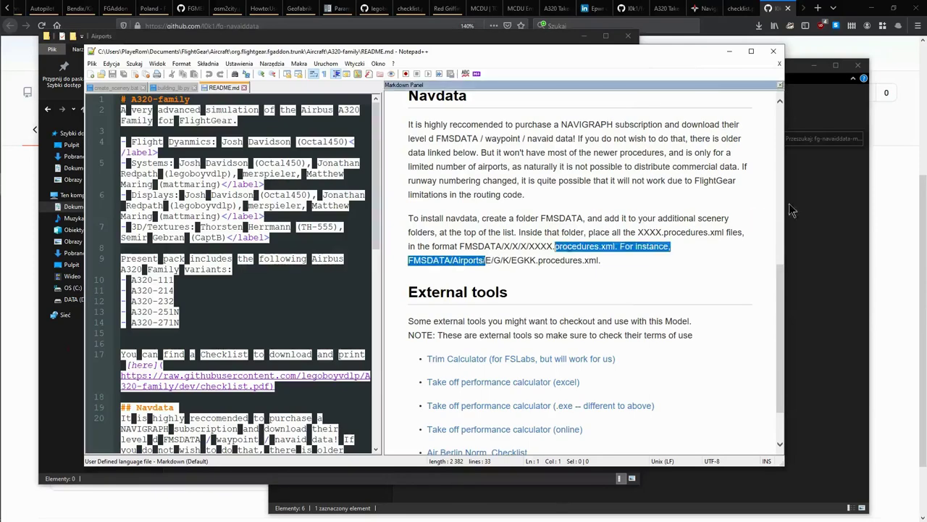
left_click(817, 195)
double_click(418, 157)
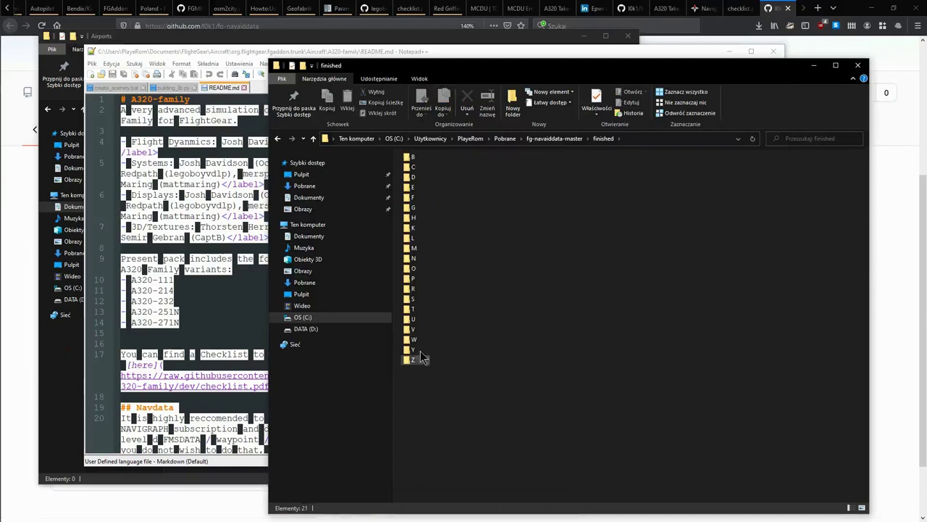
double_click(411, 157)
double_click(414, 167)
double_click(411, 158)
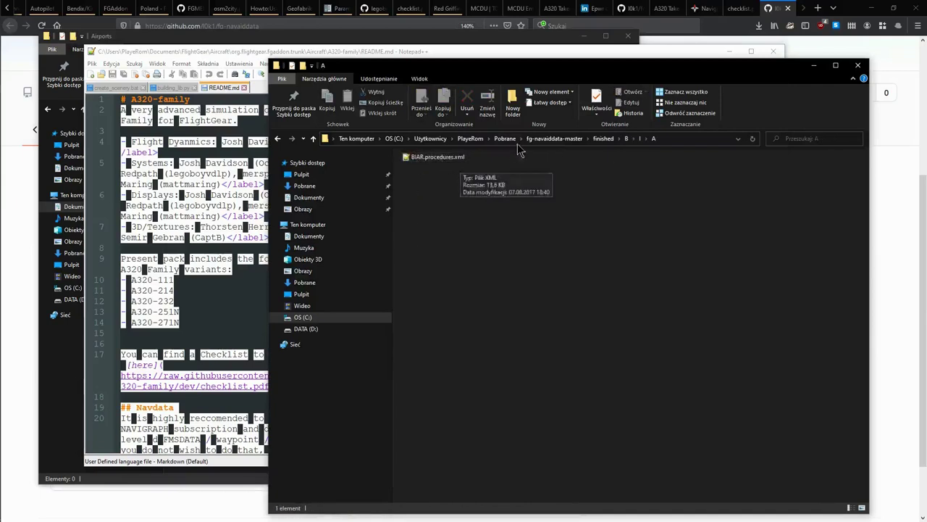
Copy all the lettered folders from fg-navaiddata-master's finished folder into the FMSDATA Airports folder
left_click(563, 140)
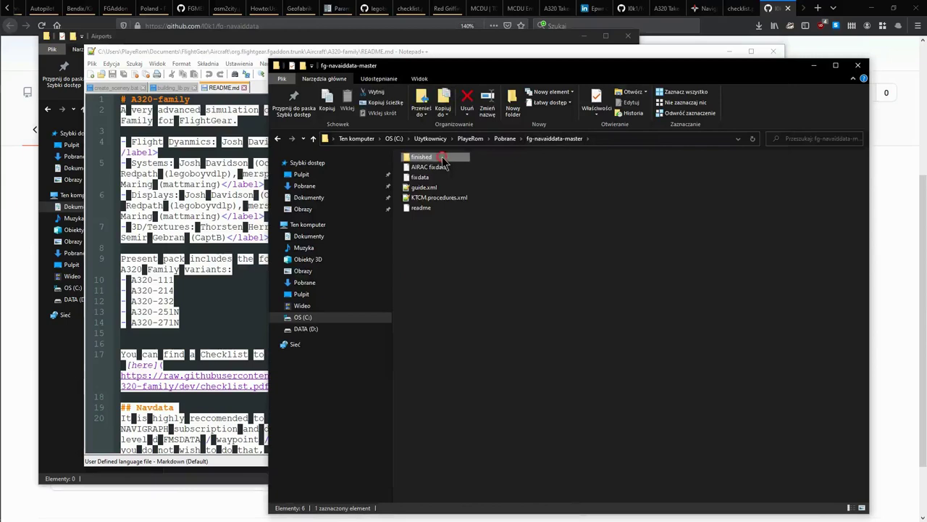
double_click(446, 157)
key("ctrl+a")
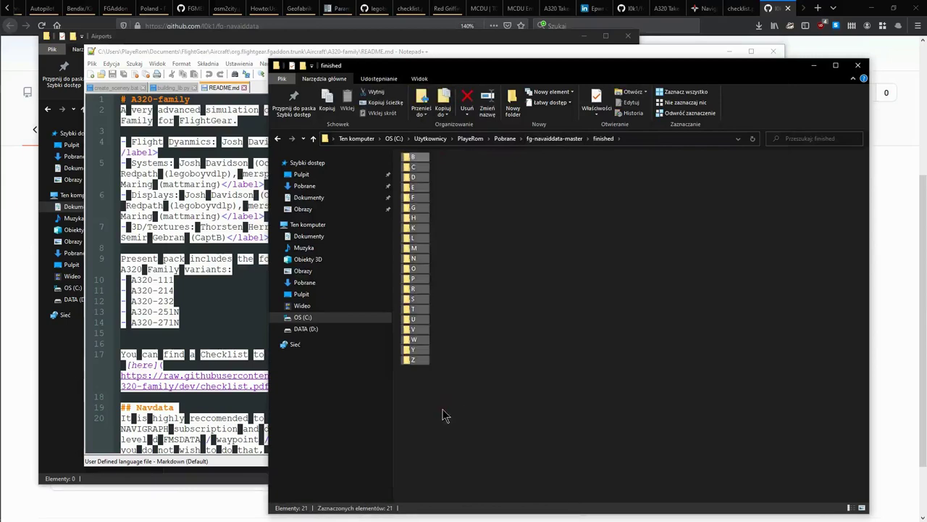
left_click(73, 360)
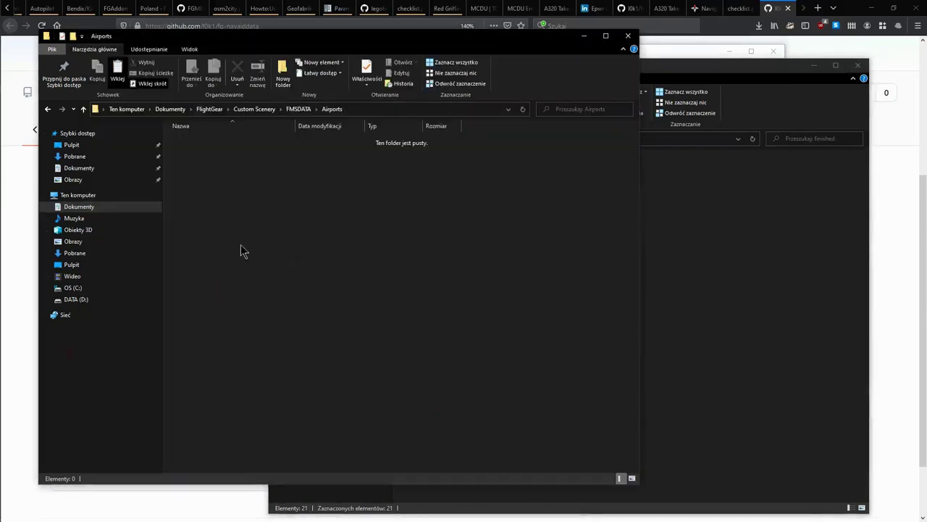
key("ctrl+v")
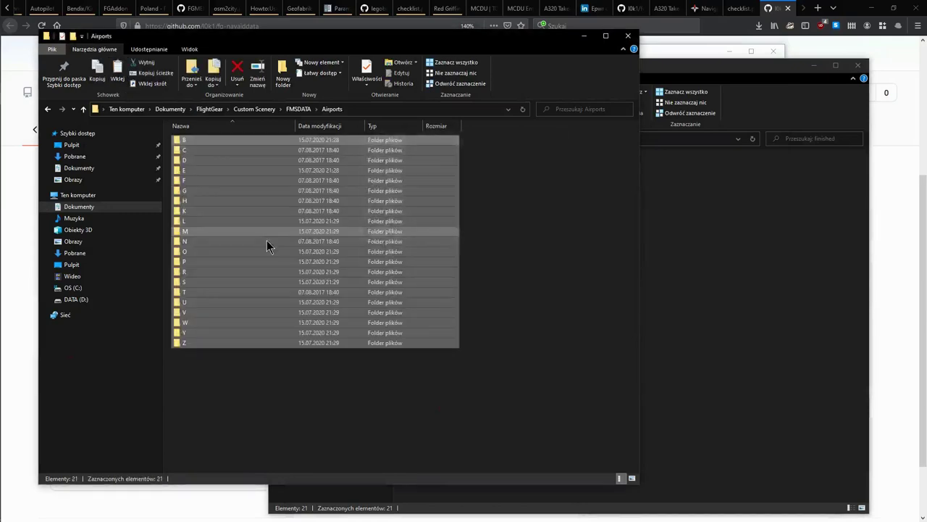
left_click(277, 386)
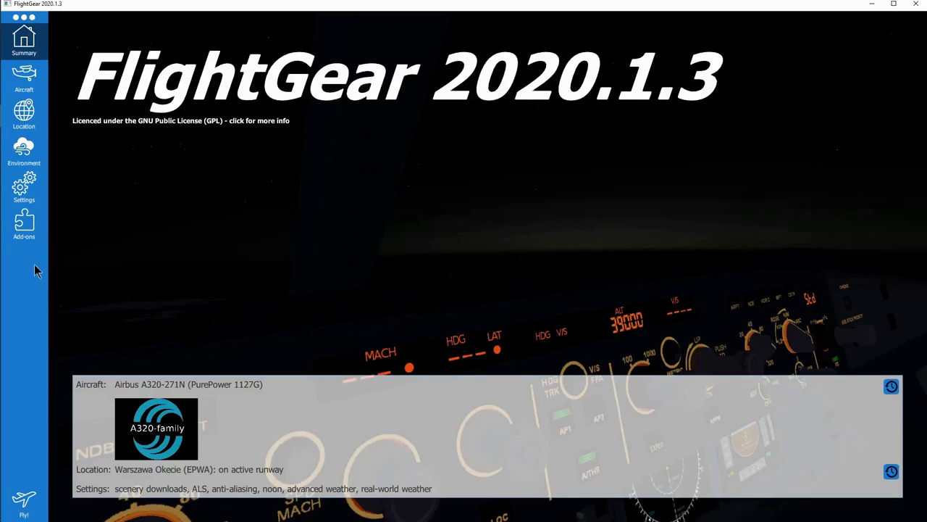
In the FlightGear launcher's add-ons, add Documents/FlightGear/Custom Scenery/FMSDATA as an additional scenery folder
left_click(24, 236)
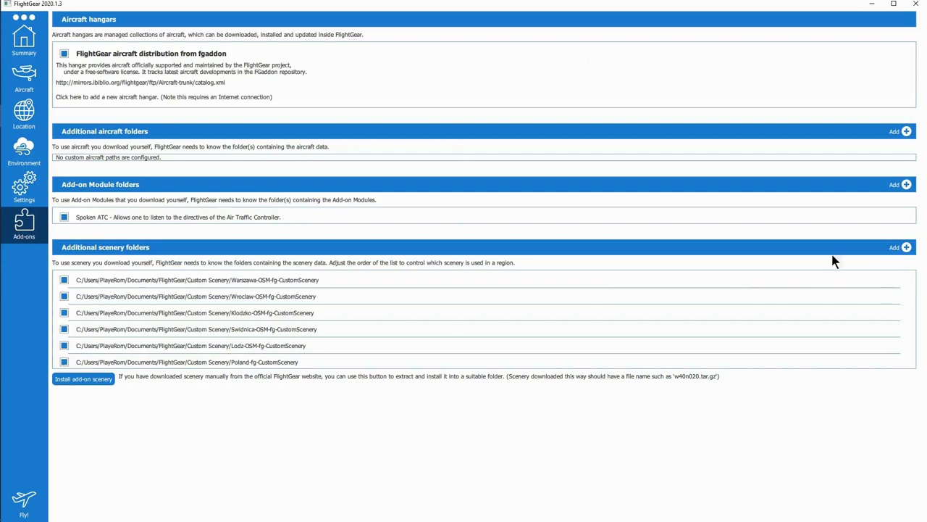
left_click(900, 248)
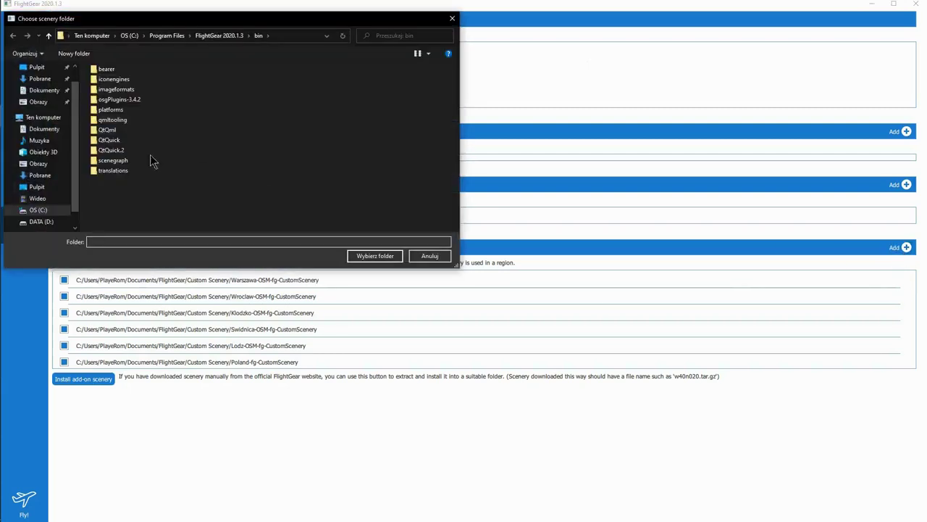
left_click(36, 90)
double_click(104, 102)
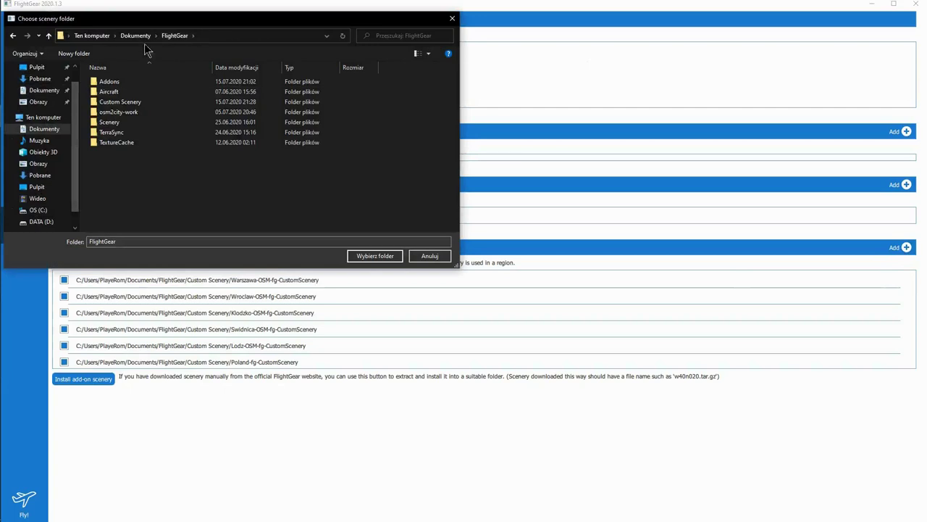
double_click(92, 101)
left_click(91, 83)
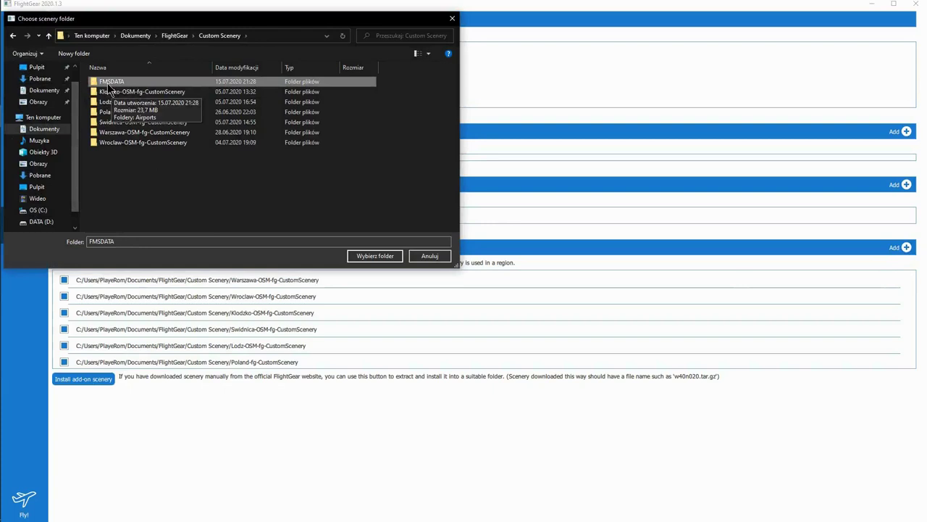
left_click(366, 255)
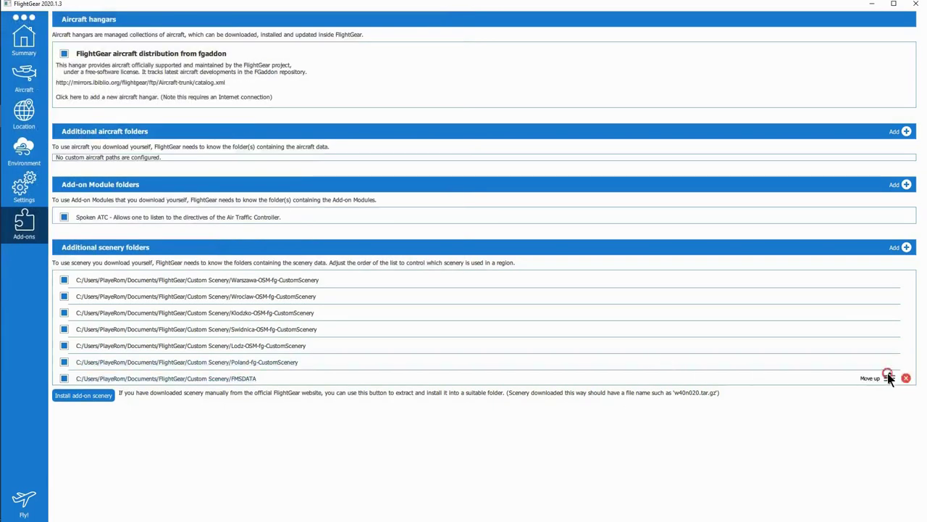
Move the FMSDATA entry up to first place among the additional scenery folders
left_click(889, 375)
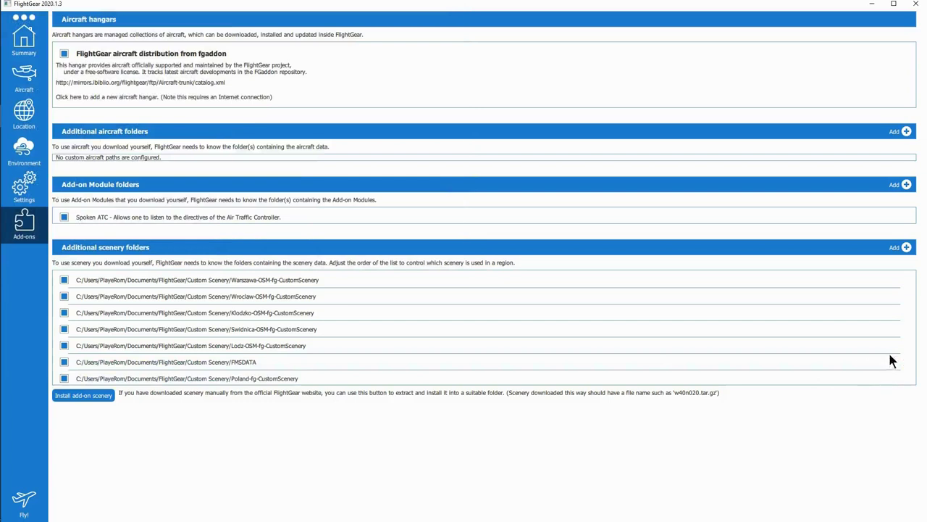
left_click(890, 360)
left_click(889, 345)
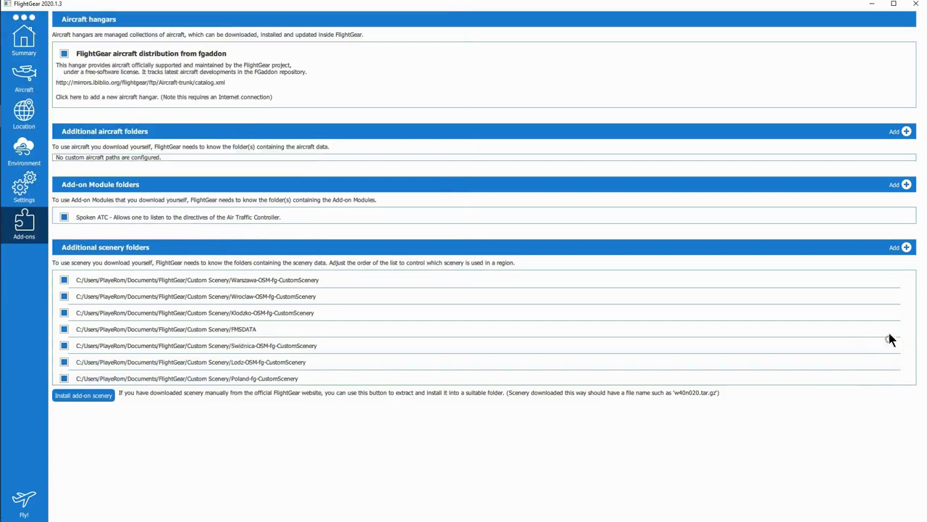
left_click(889, 329)
left_click(890, 312)
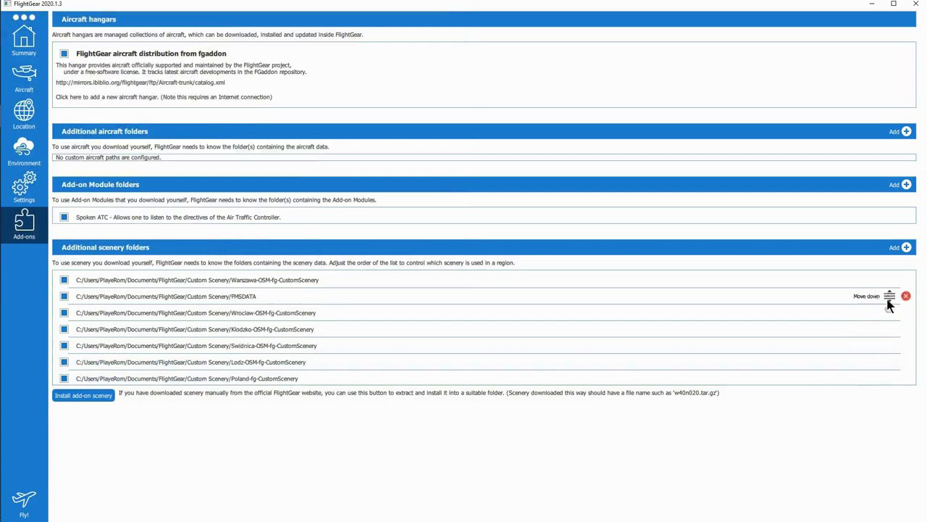
left_click(887, 293)
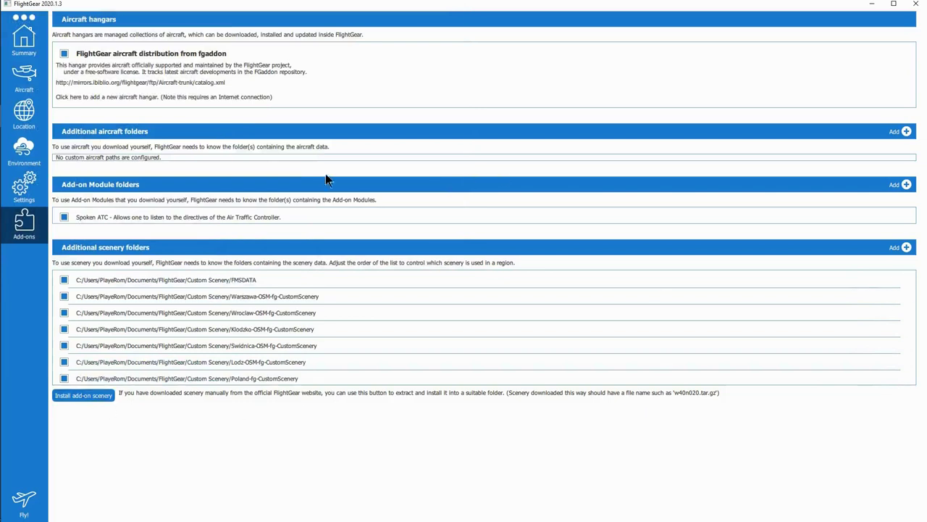
Switch back to the README in Notepad++ and check its instruction about placing FMSDATA at the top of the list
key("alt+Tab")
left_click_drag(438, 232, 519, 233)
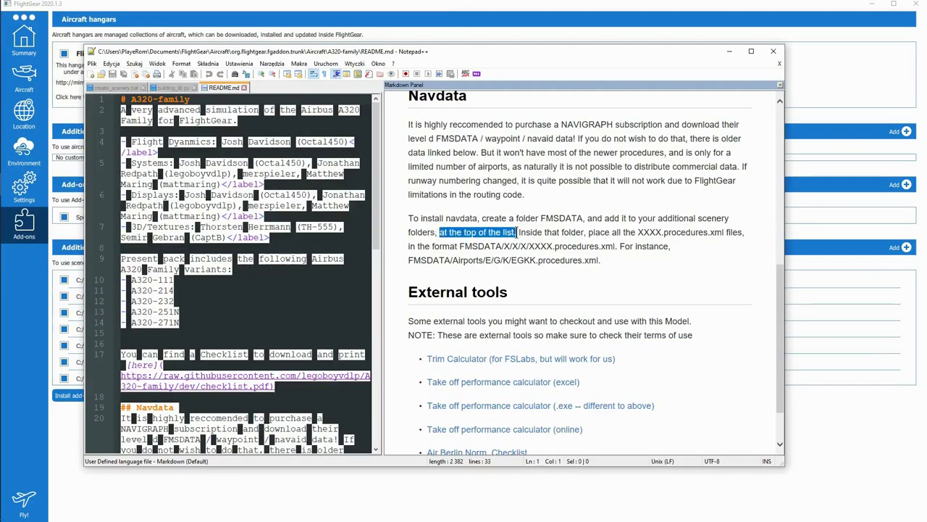
left_click(624, 274)
Open the online take-off performance calculator from the README's external tools and examine its FLEX, V1, VR and V2 fields
scroll(670, 267, "down", 2)
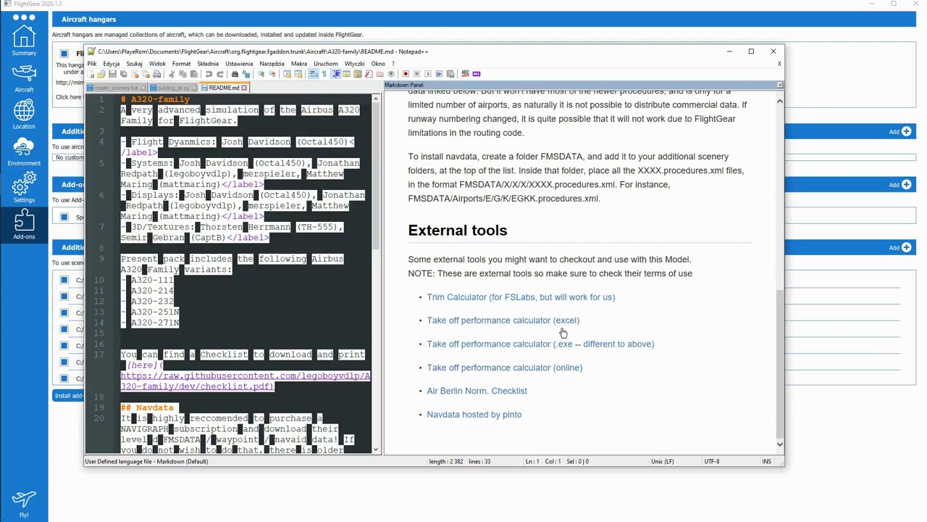
left_click(566, 368)
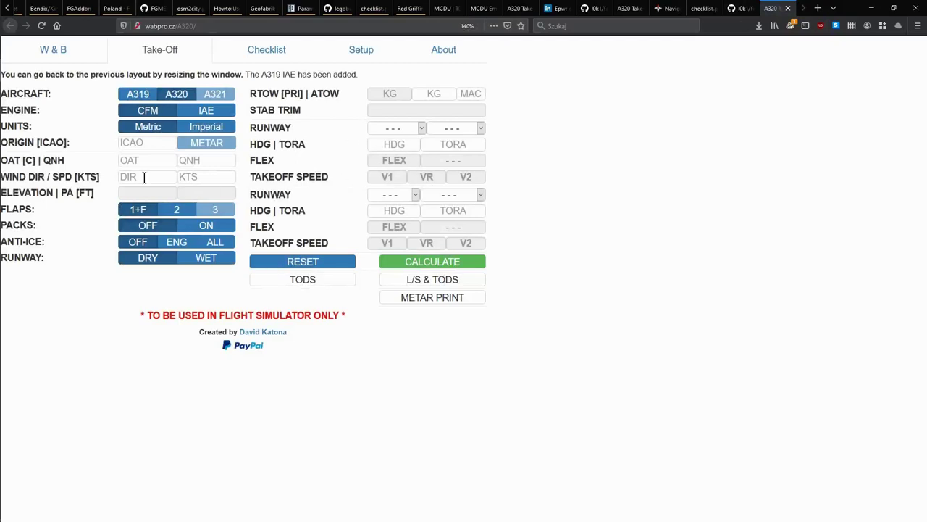
left_click(390, 161)
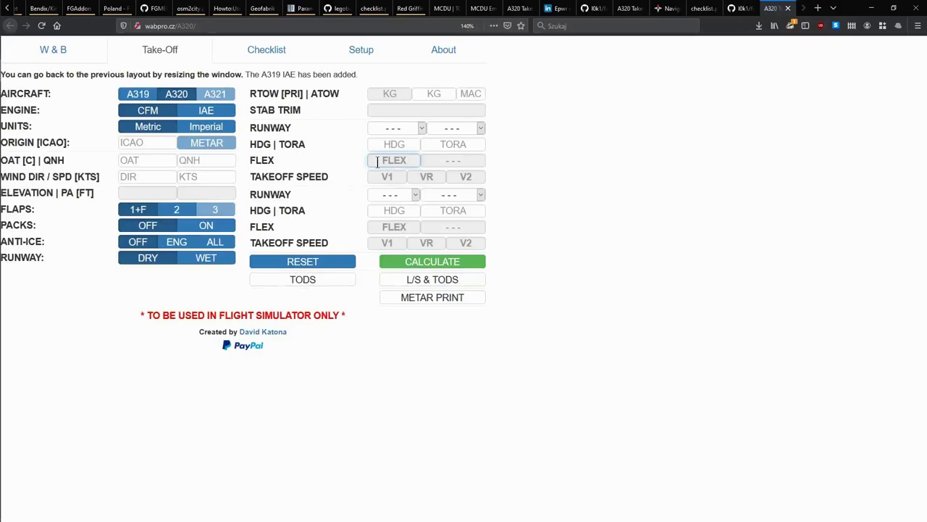
left_click(398, 160)
left_click(386, 178)
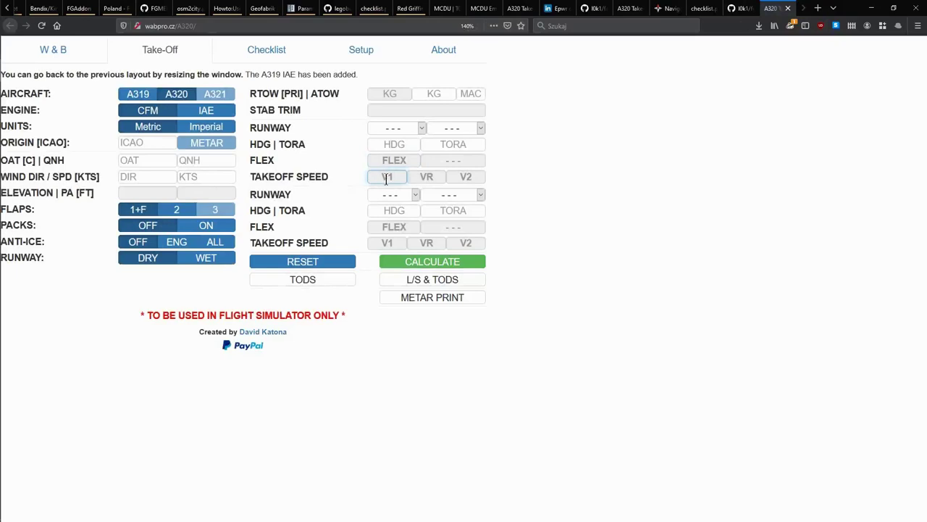
left_click(426, 178)
left_click(466, 177)
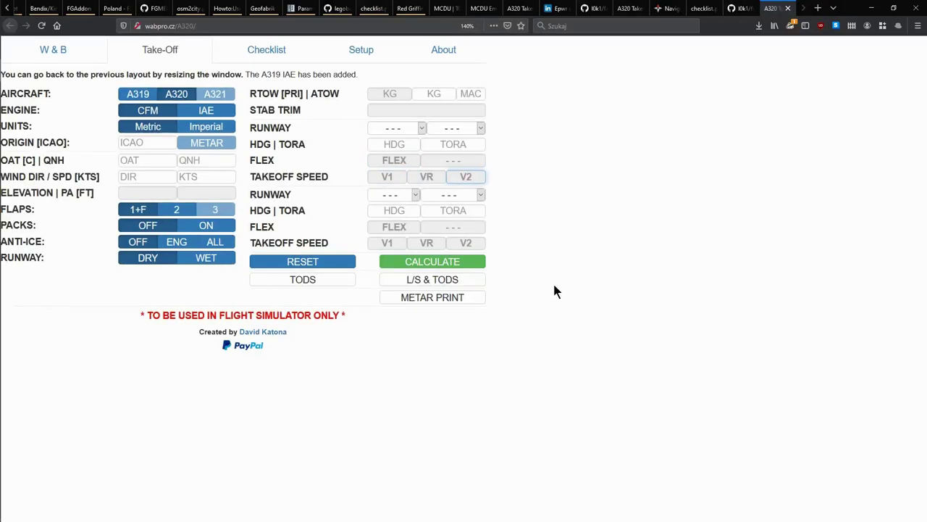
Examine the CFM and IAE engine options in the A320 take-off calculator
left_click(210, 112)
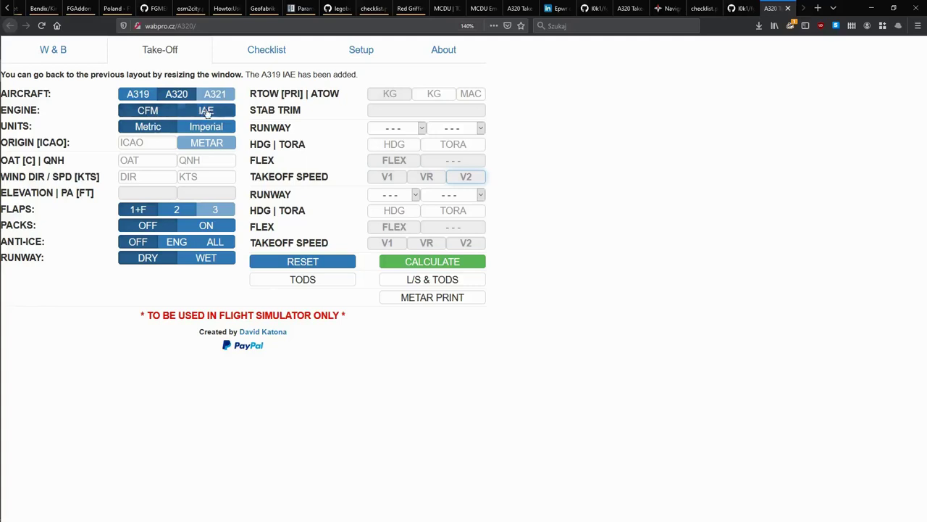
left_click(213, 114)
left_click(214, 115)
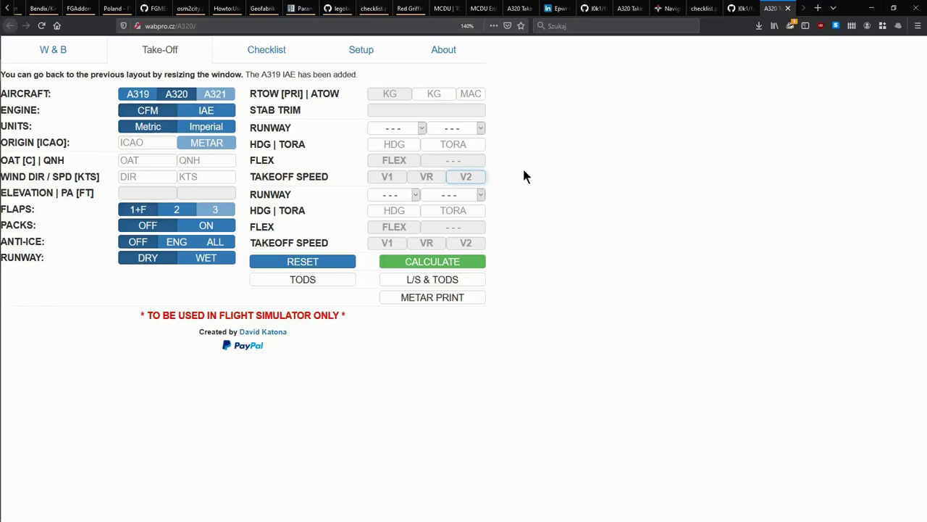
Minimise the browser and close the README window in Notepad++ to return to the FlightGear launcher
left_click(872, 13)
scroll(632, 227, "up", 3)
scroll(633, 228, "up", 5)
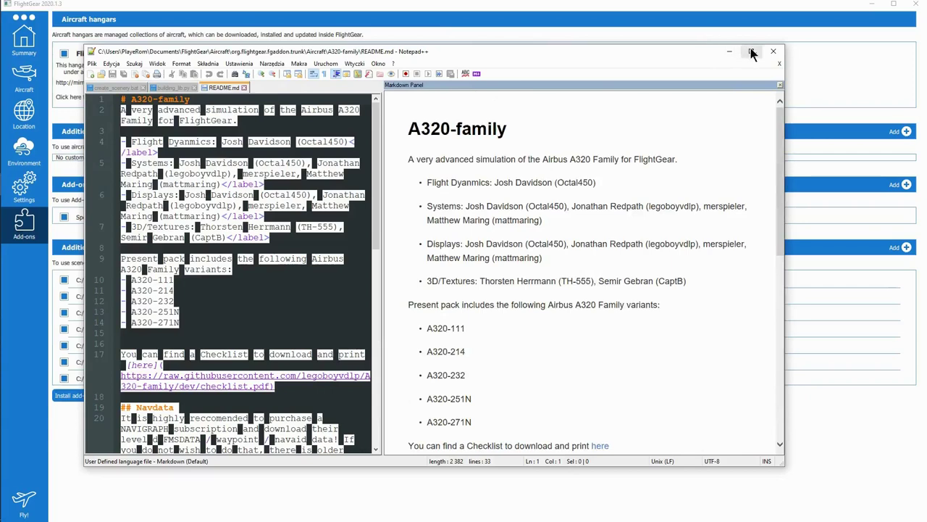
left_click(773, 51)
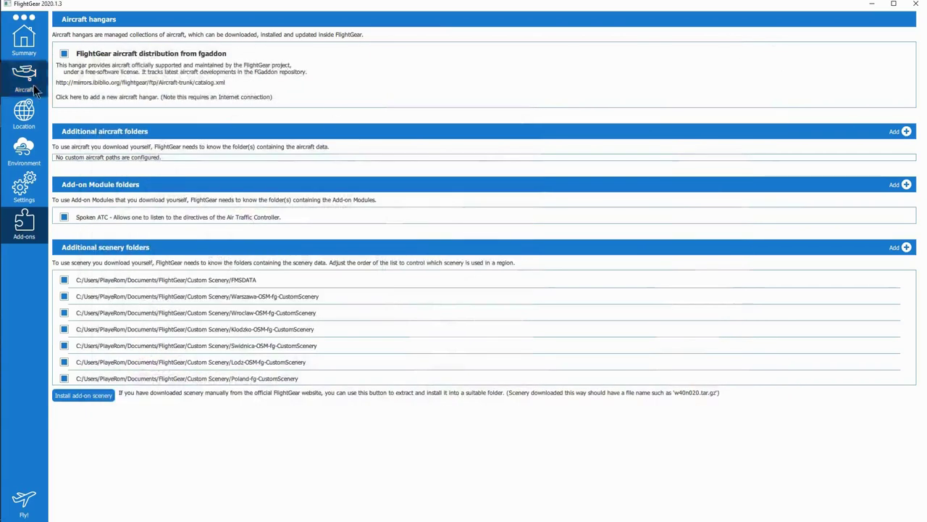
Set the start location at EPWA Warszawa Okecie to parking position APRON651
left_click(30, 112)
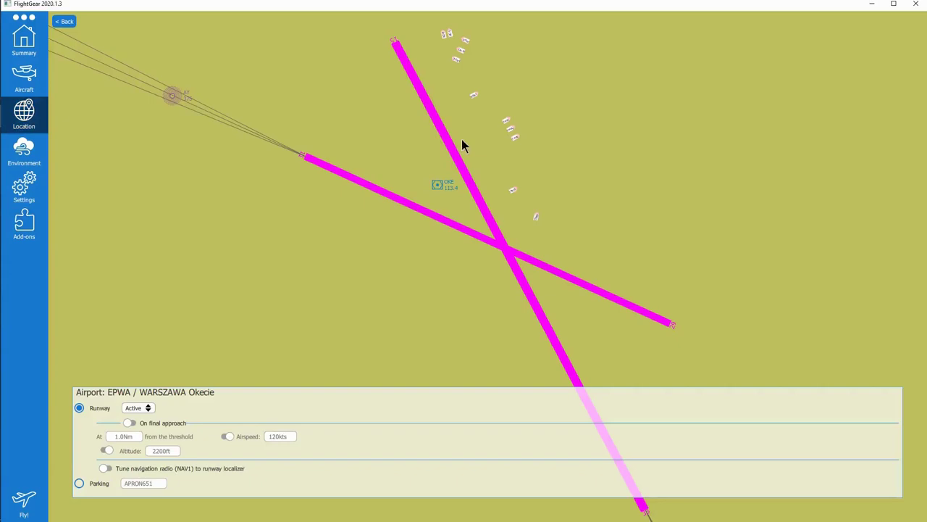
left_click_drag(474, 140, 489, 221)
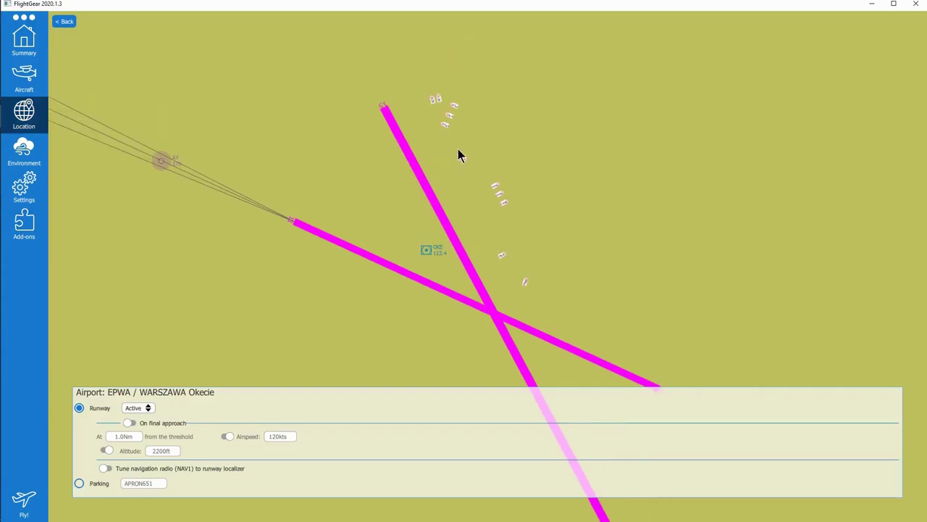
left_click(463, 160)
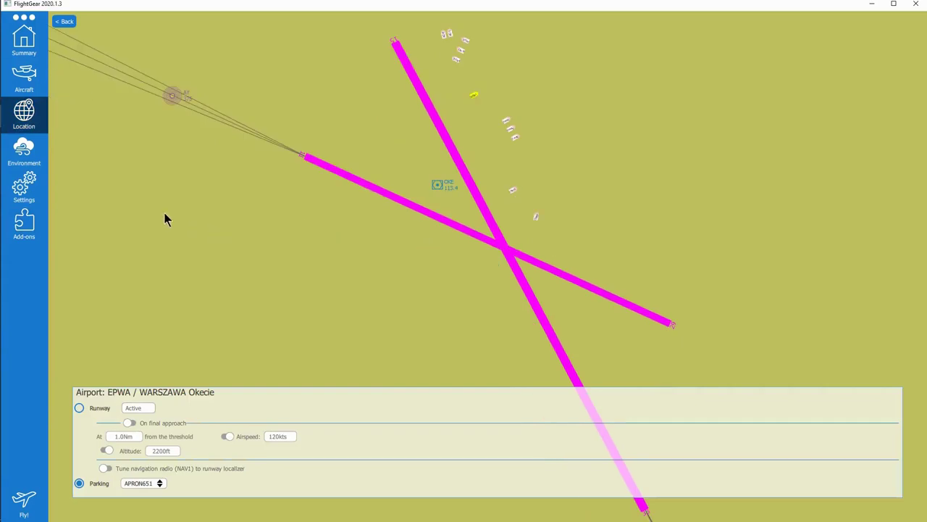
Open the launcher's flight planning and enter callsign LOT001 and aircraft type A320
left_click(21, 19)
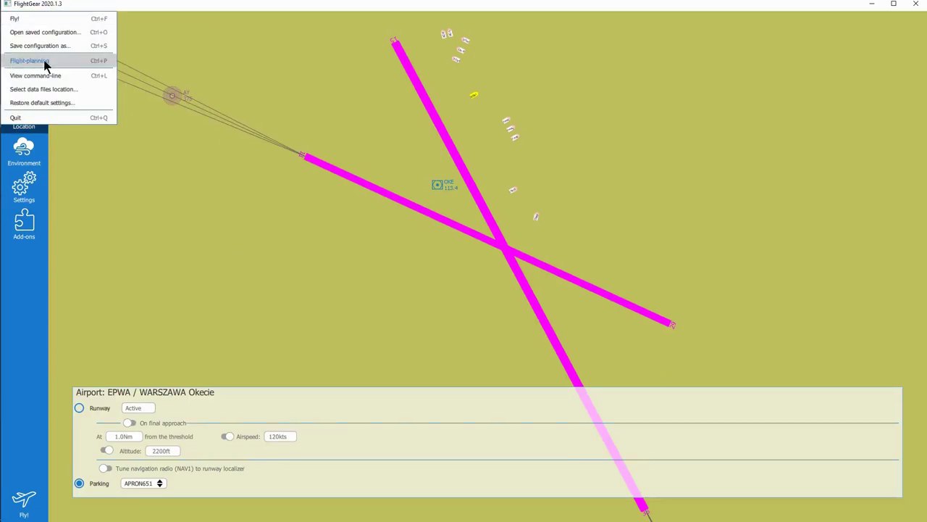
left_click(61, 62)
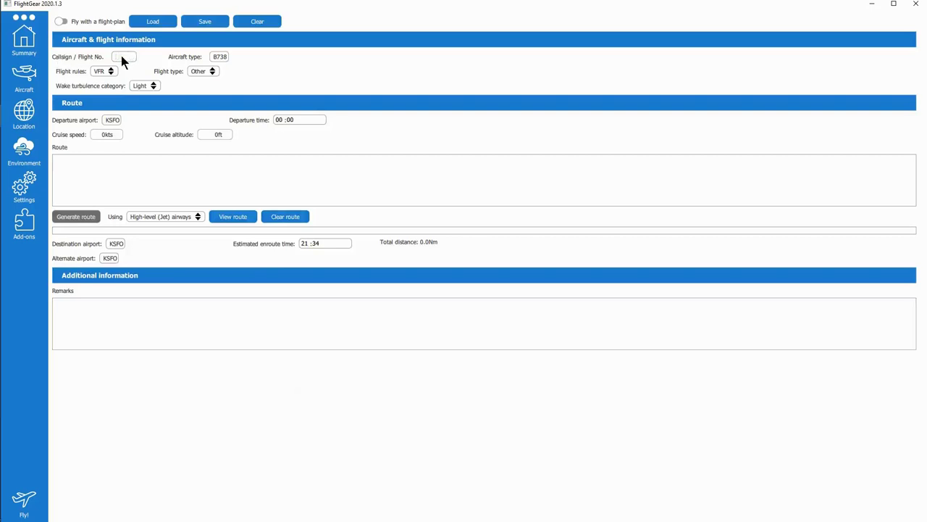
type("LOT001")
double_click(219, 58)
key("BackSpace")
type("A320")
Set the flight rules to IFR, the flight type to Scheduled and the wake turbulence category to Heavy
left_click(105, 72)
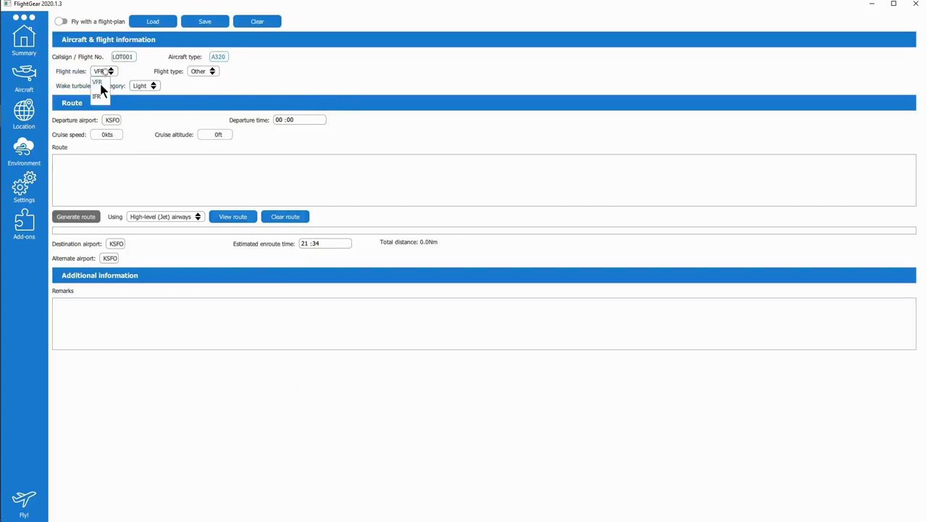
left_click(97, 96)
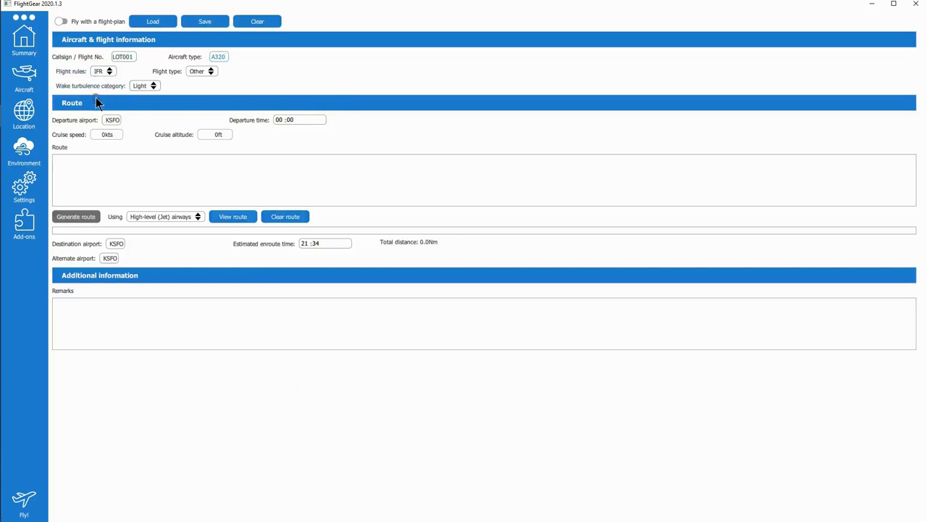
left_click(199, 71)
left_click(202, 82)
left_click(144, 87)
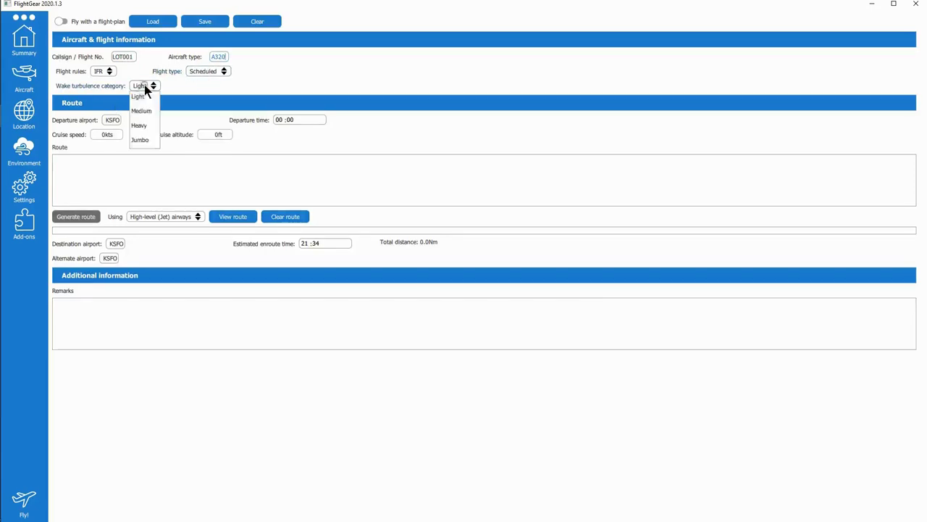
left_click(140, 126)
Set the departure airport to EPWA with a cruise speed of 280 kts and a cruise altitude of 14000 ft
left_click(112, 120)
key("BackSpace")
type("EPWA")
left_click(142, 137)
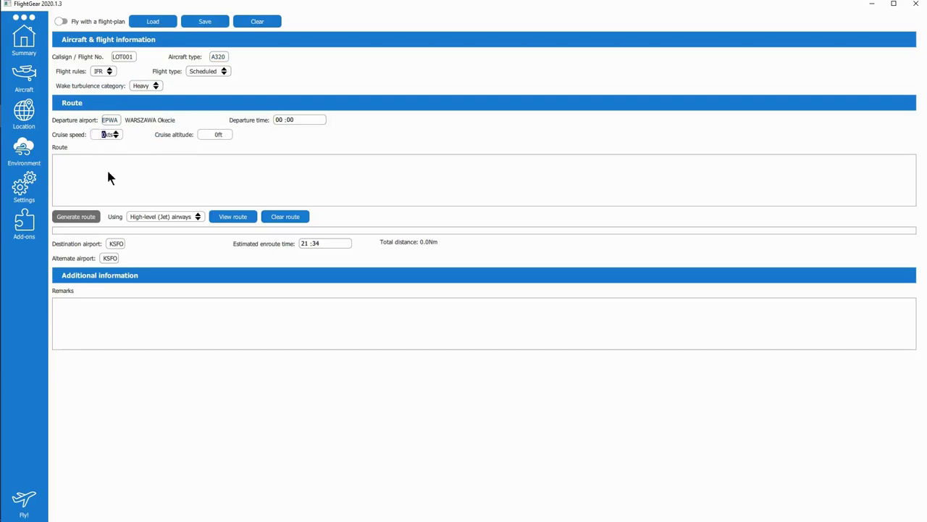
type("280")
key("Tab")
type("14000")
Set the destination airport to EPWR and the alternate airport to EPPO (Lawica)
double_click(115, 243)
key("BackSpace")
type("EPWR")
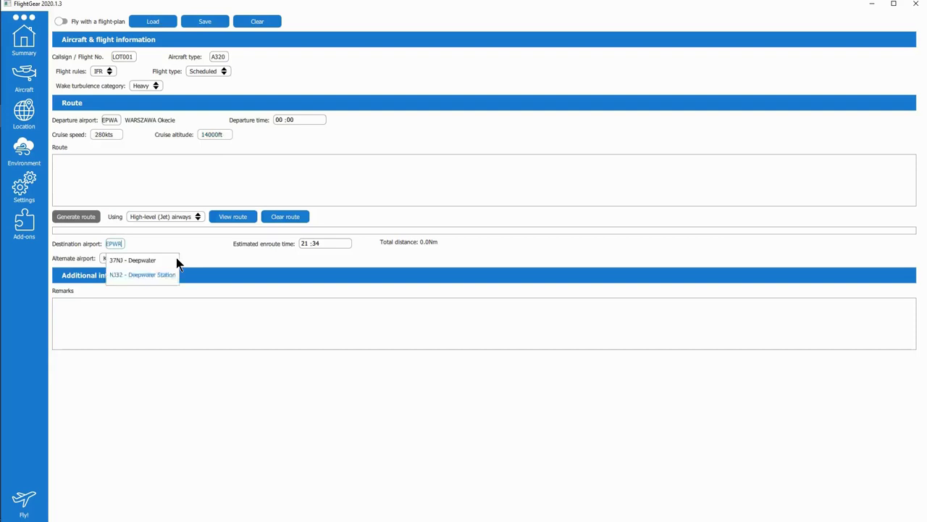
left_click(141, 264)
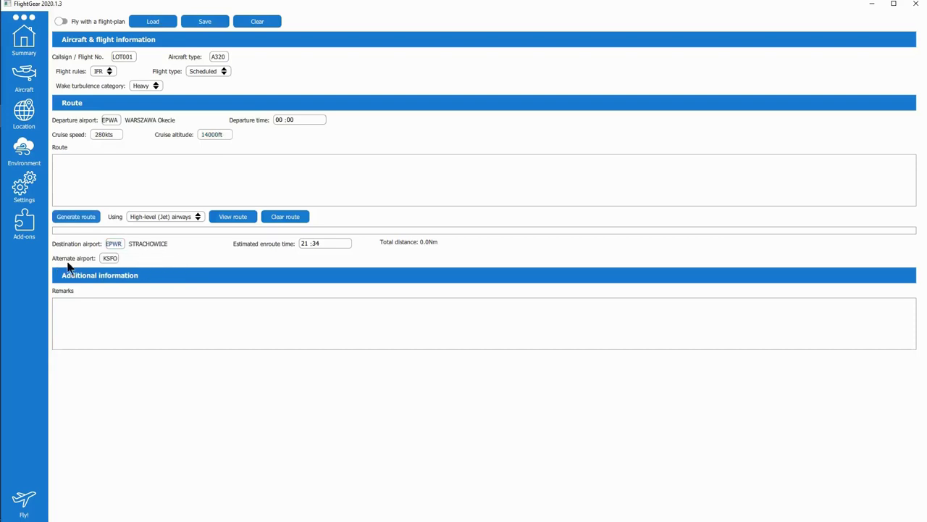
double_click(109, 259)
key("BackSpace")
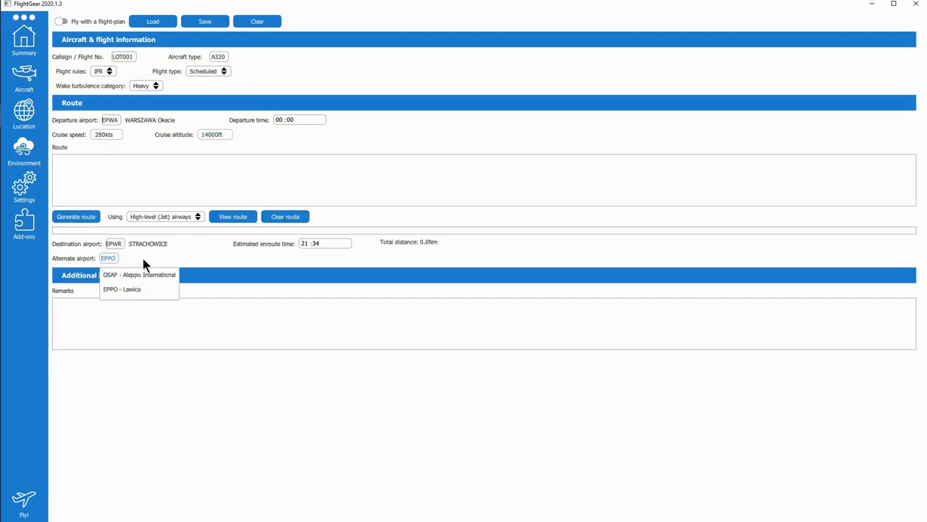
left_click(121, 290)
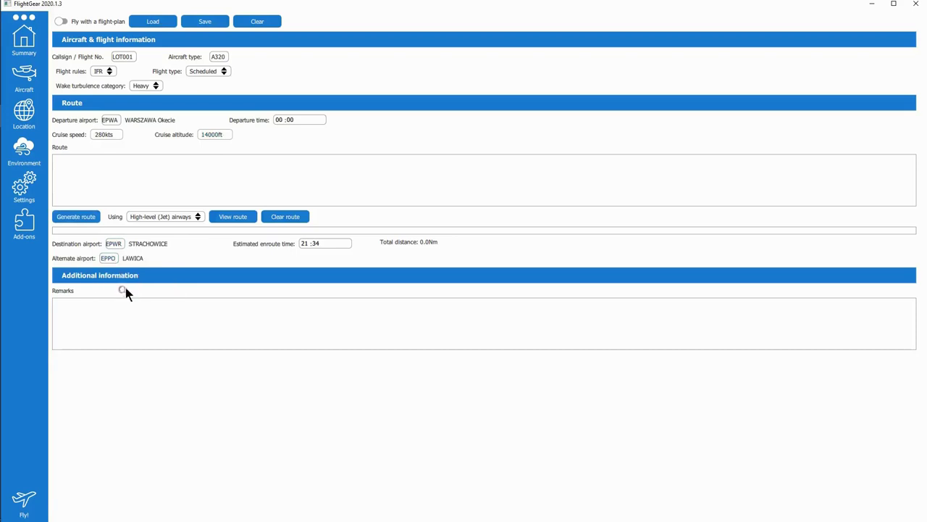
Generate the route from EPWA to EPWR using High-level (Jet) airways
left_click(150, 217)
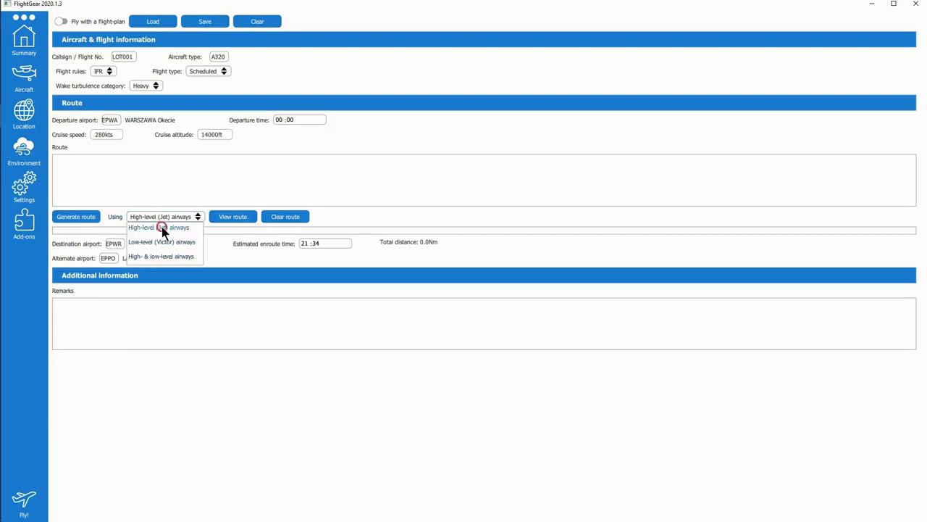
left_click(162, 229)
left_click(152, 220)
left_click(175, 227)
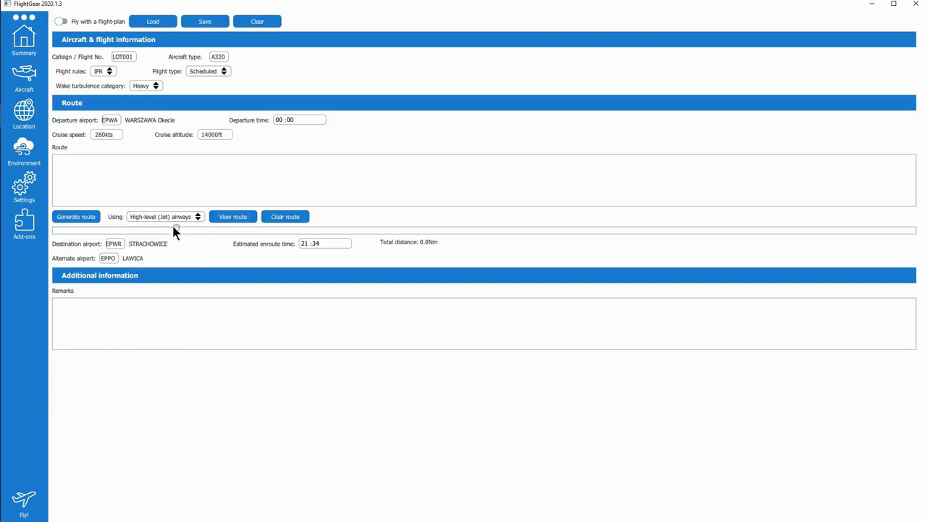
left_click(93, 219)
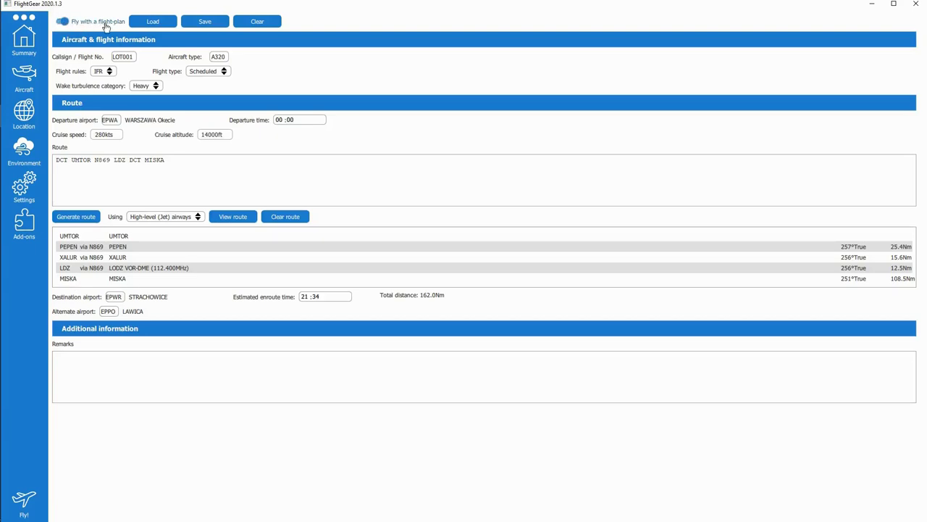
Switch off flying with the flight plan and save the plan as epwa-epwr in Documents/FlightGear
left_click(85, 24)
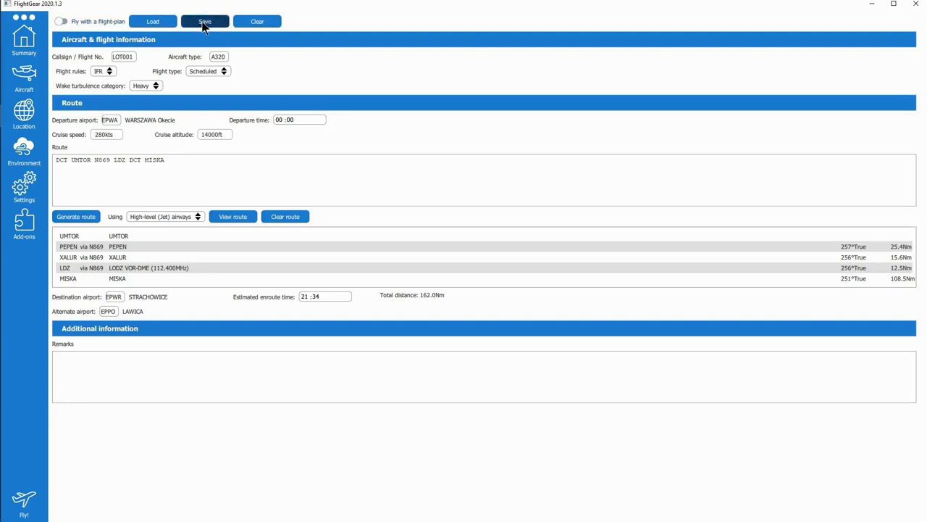
left_click(210, 23)
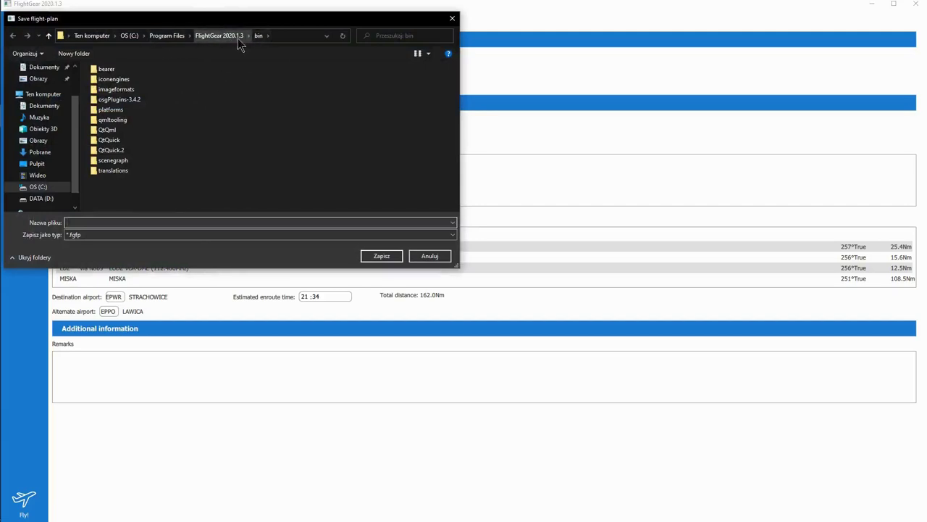
left_click(42, 107)
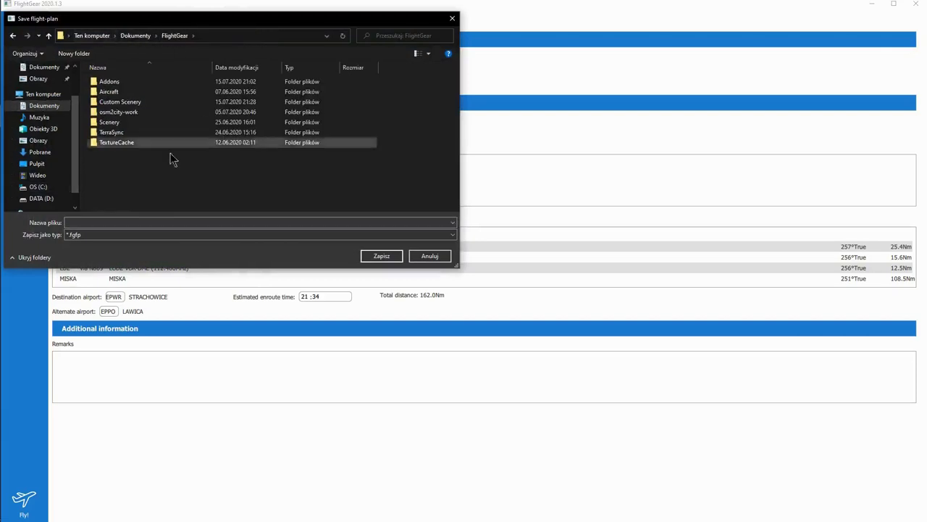
left_click(107, 224)
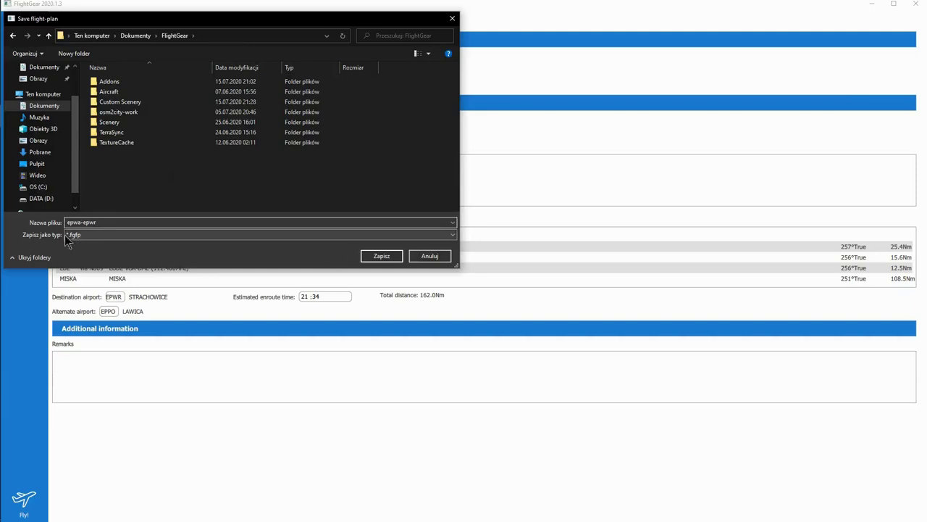
left_click(387, 257)
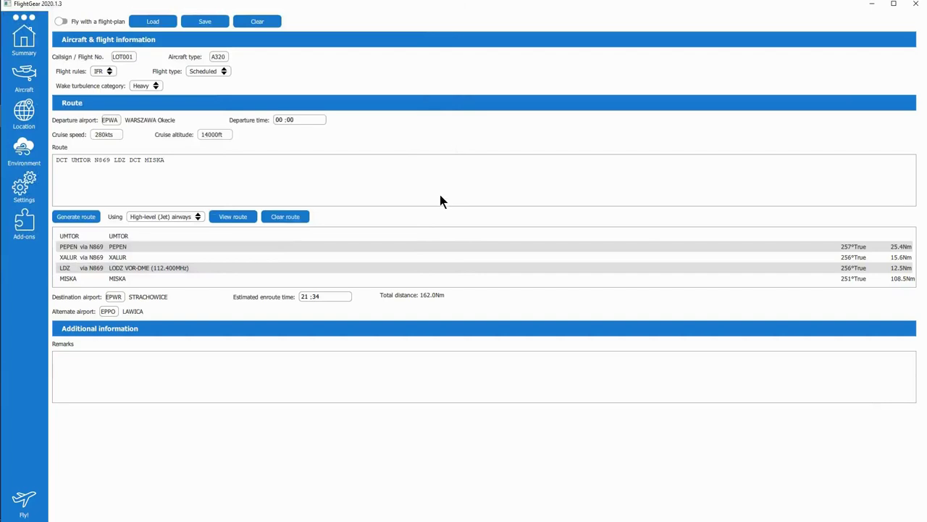
Switch to the FlightGear folder in File Explorer and open epwa-epwr.fgfp for editing in Notepad++
key("alt+Tab")
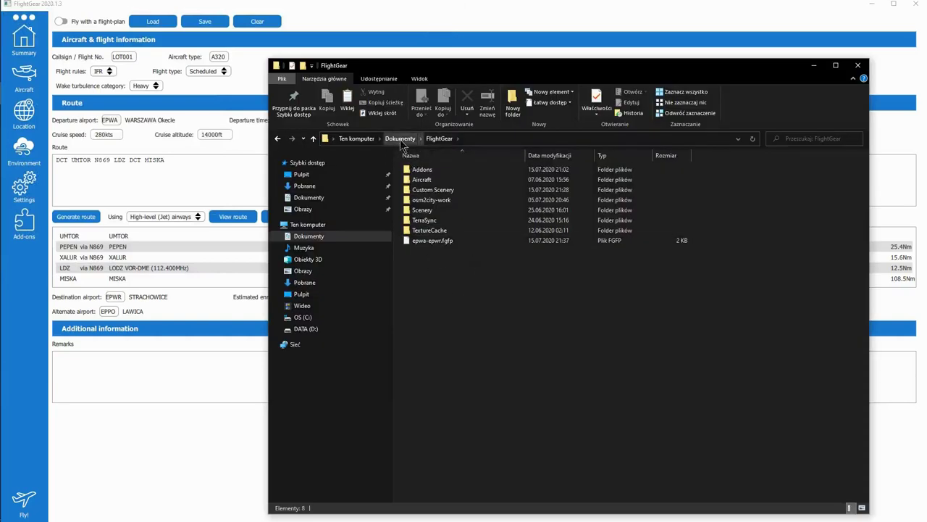
right_click(442, 243)
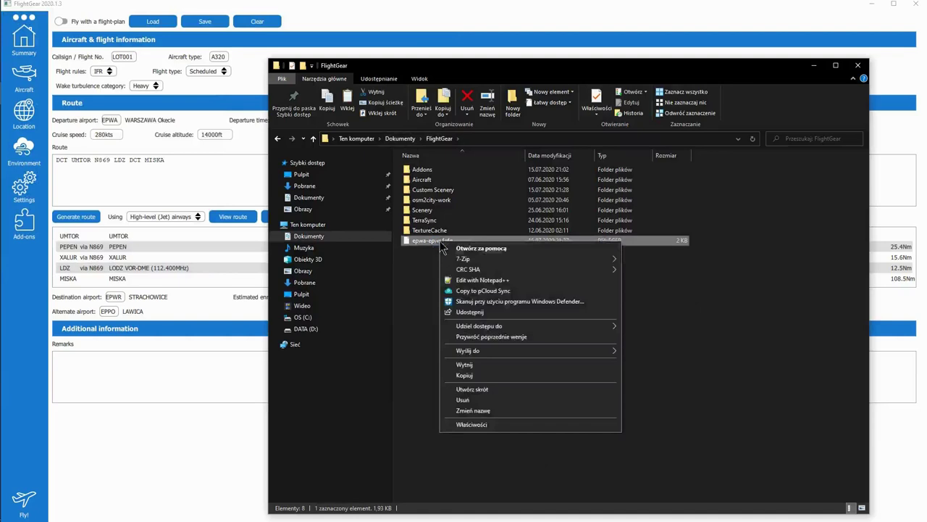
key("m")
right_click(433, 242)
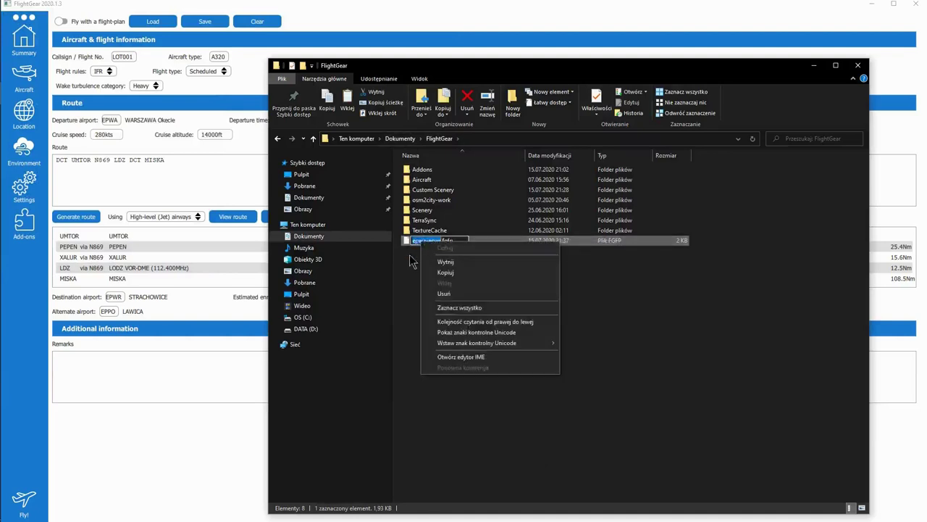
left_click(408, 245)
right_click(408, 243)
left_click(436, 282)
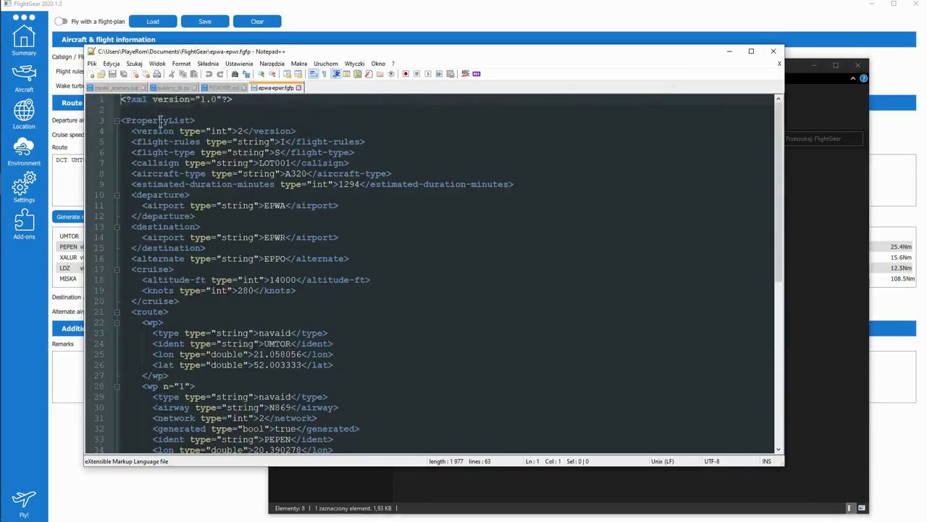
Examine the flight plan file's general entries: version, flight rules, flight type, callsign, aircraft type and estimated duration
scroll(485, 234, "down", 9)
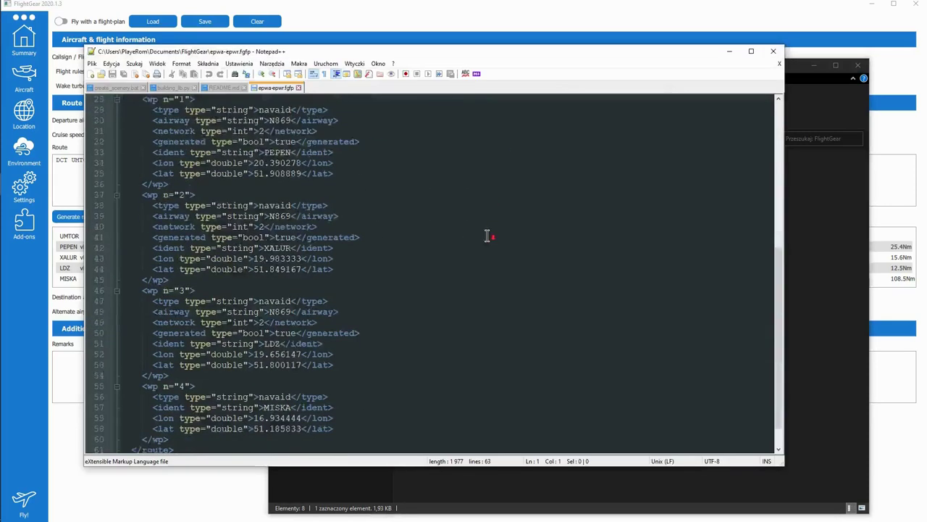
scroll(487, 235, "up", 9)
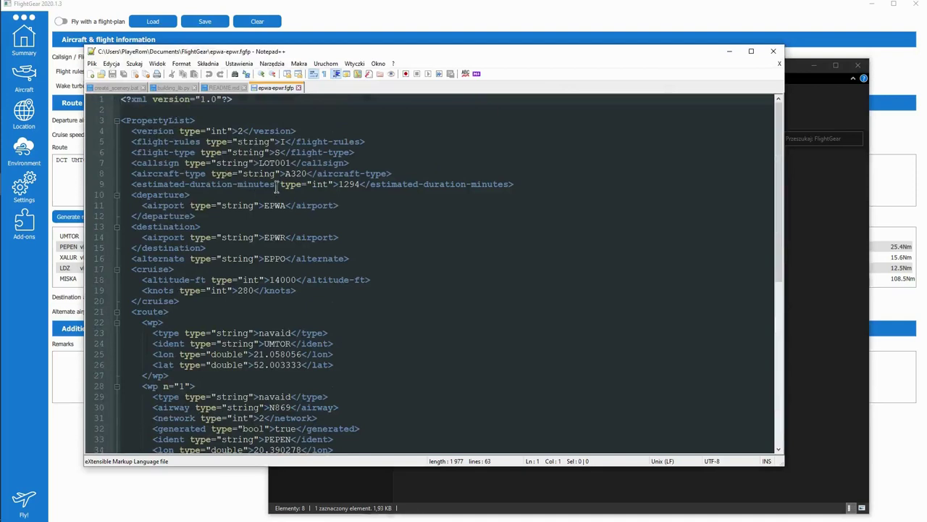
double_click(153, 131)
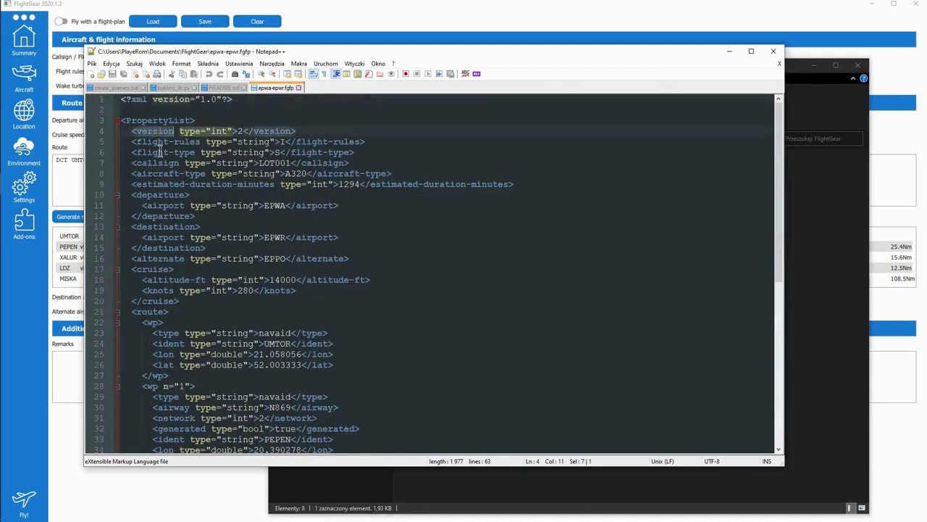
left_click(283, 142)
left_click_drag(276, 152, 284, 152)
double_click(274, 163)
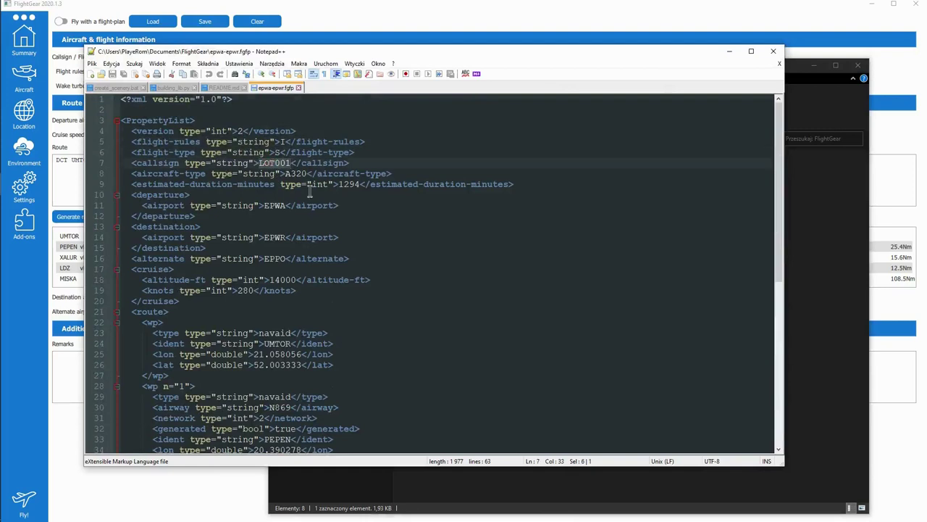
double_click(296, 174)
double_click(347, 184)
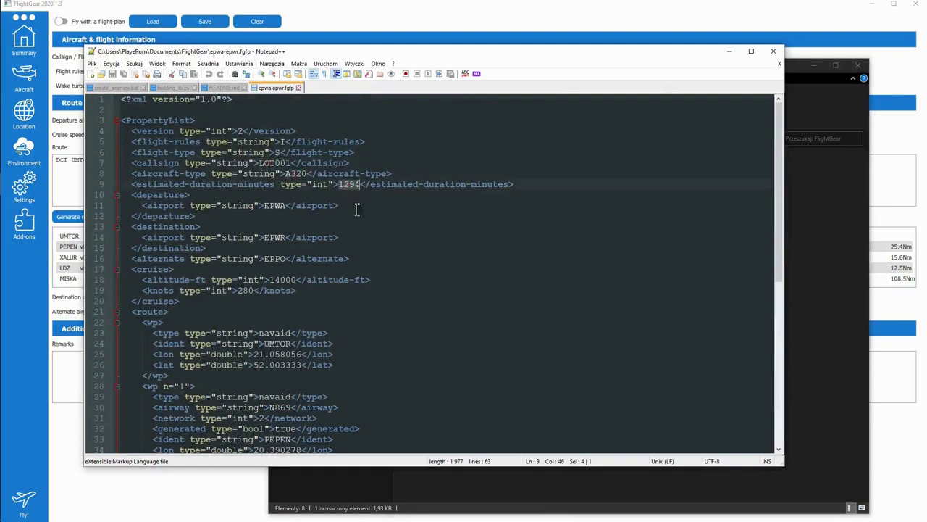
Examine the departure, destination and alternate airport entries and the cruise altitude and speed in the flight plan file
left_click(344, 193)
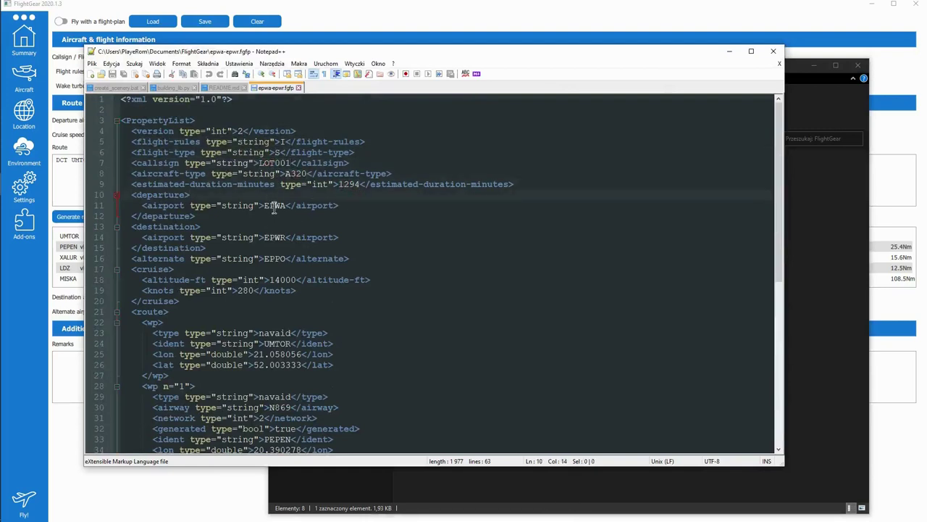
double_click(275, 205)
double_click(275, 238)
double_click(275, 259)
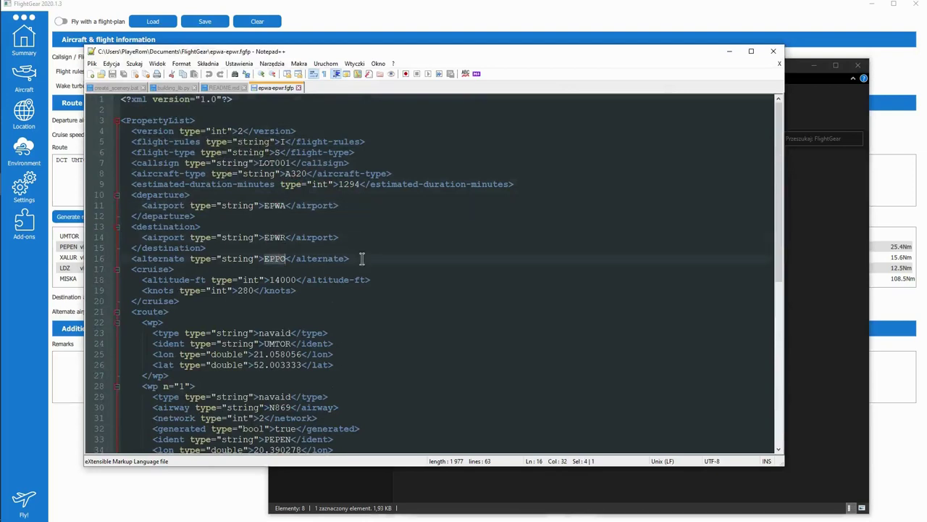
double_click(285, 280)
double_click(247, 290)
Examine the route section's waypoint blocks from the first wp to the last, including their idents and airways
scroll(336, 297, "down", 3)
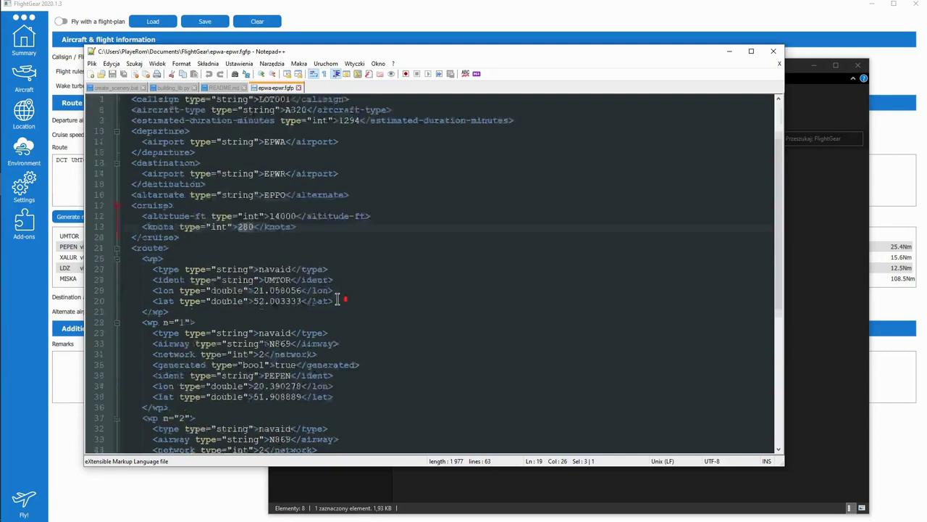
double_click(155, 227)
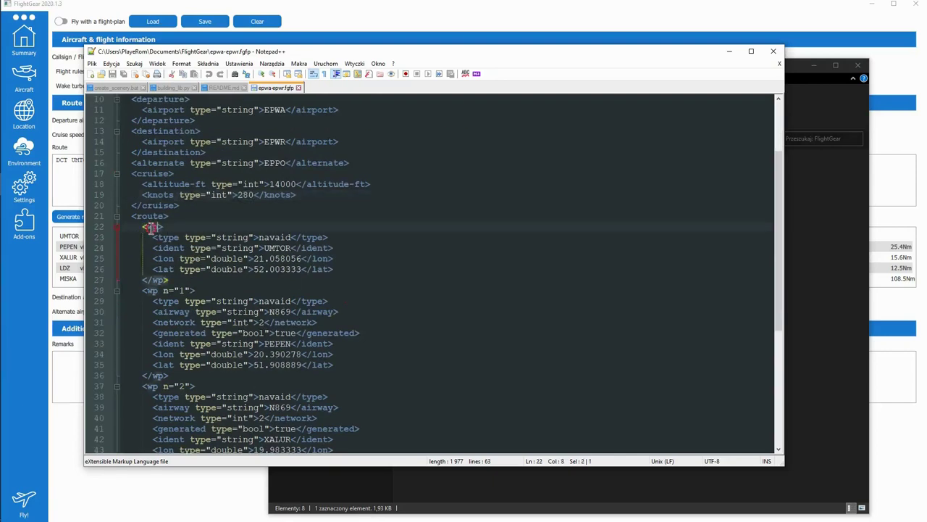
scroll(163, 225, "down", 2)
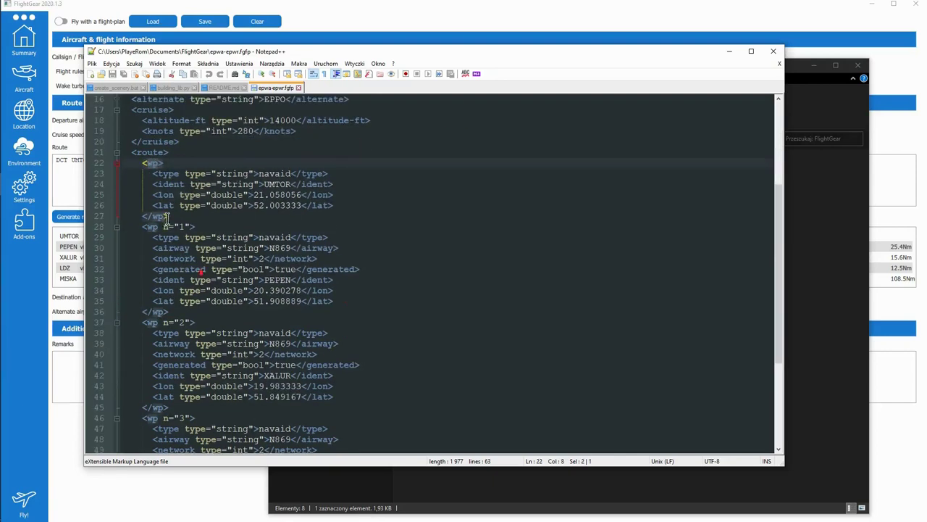
double_click(277, 184)
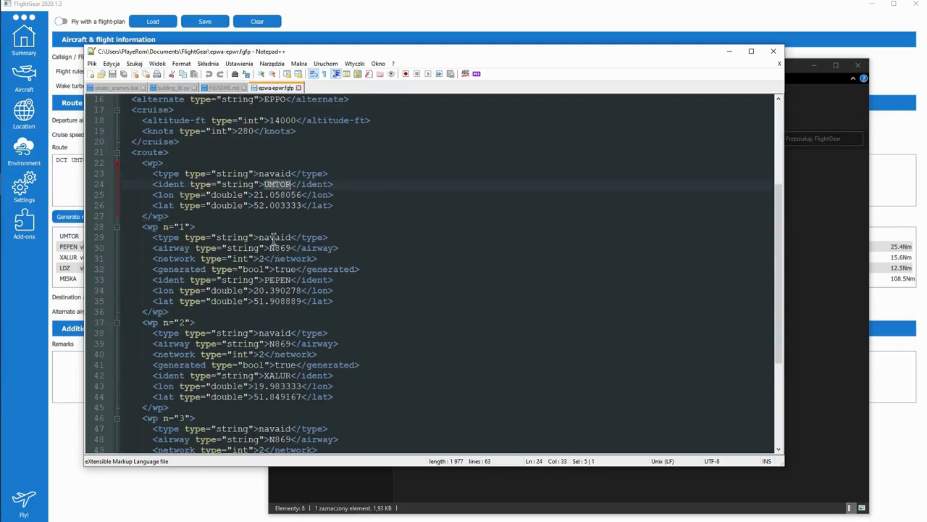
scroll(181, 238, "down", 1)
scroll(181, 238, "down", 4)
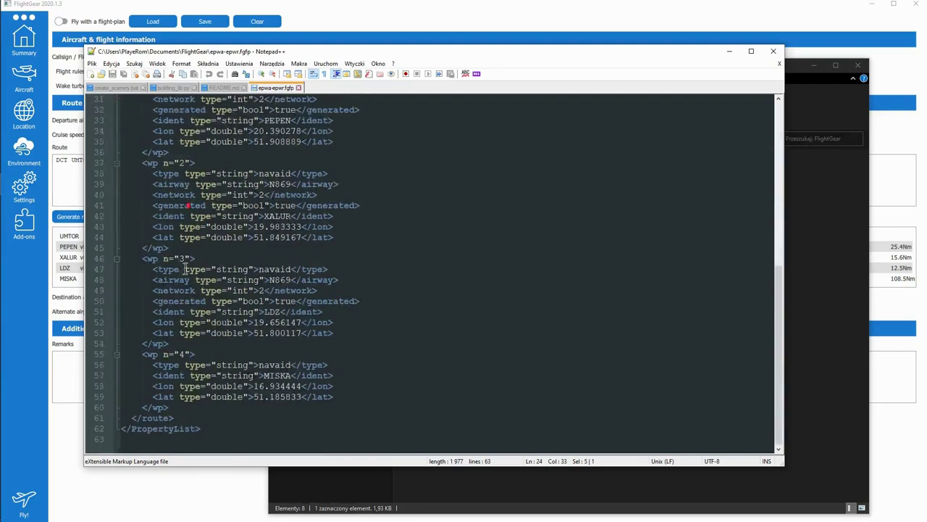
scroll(191, 355, "up", 7)
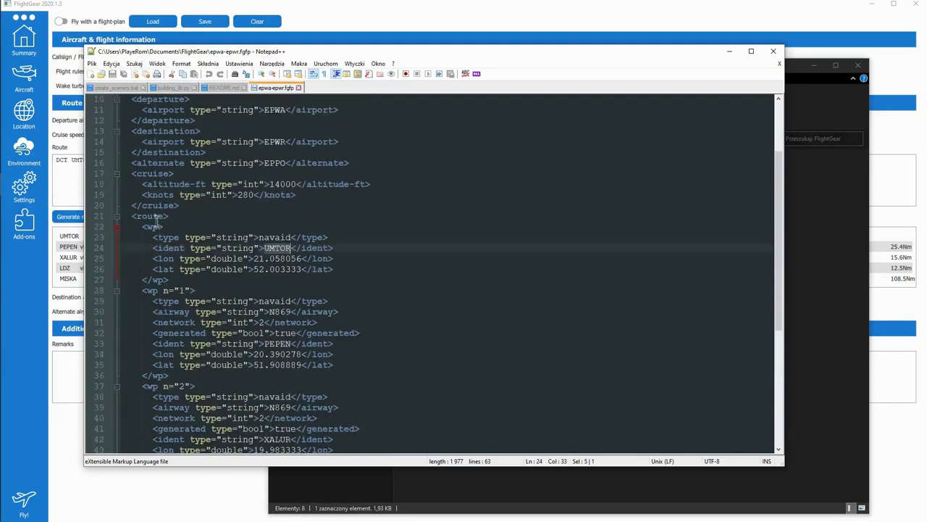
double_click(154, 226)
left_click(192, 280)
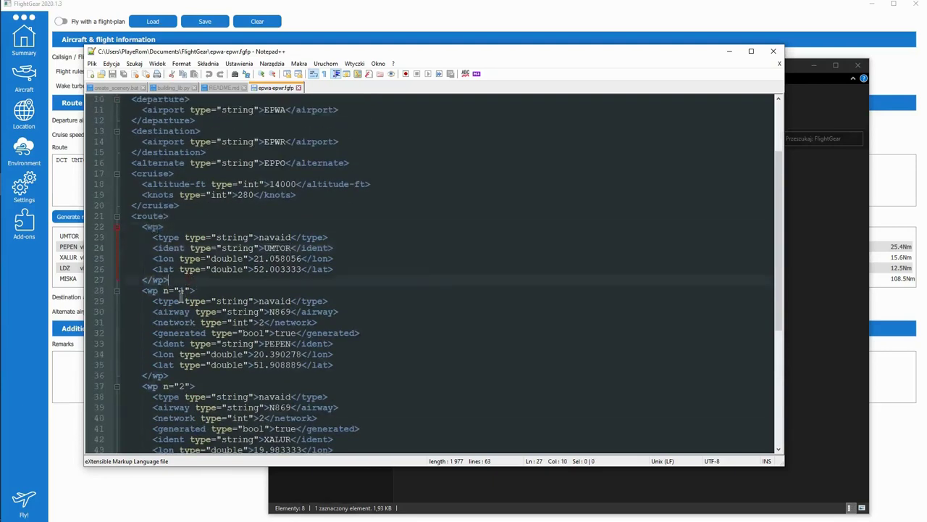
scroll(190, 275, "down", 4)
scroll(194, 259, "down", 3)
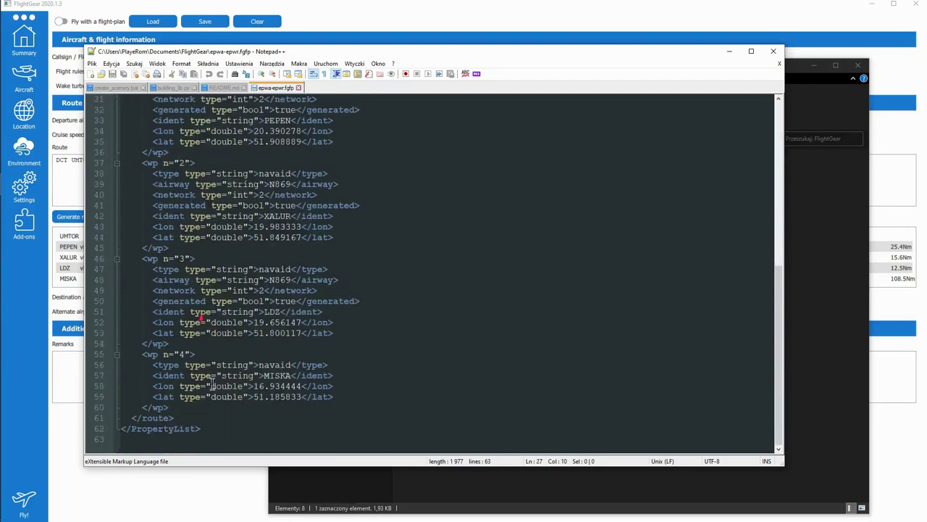
scroll(405, 370, "up", 10)
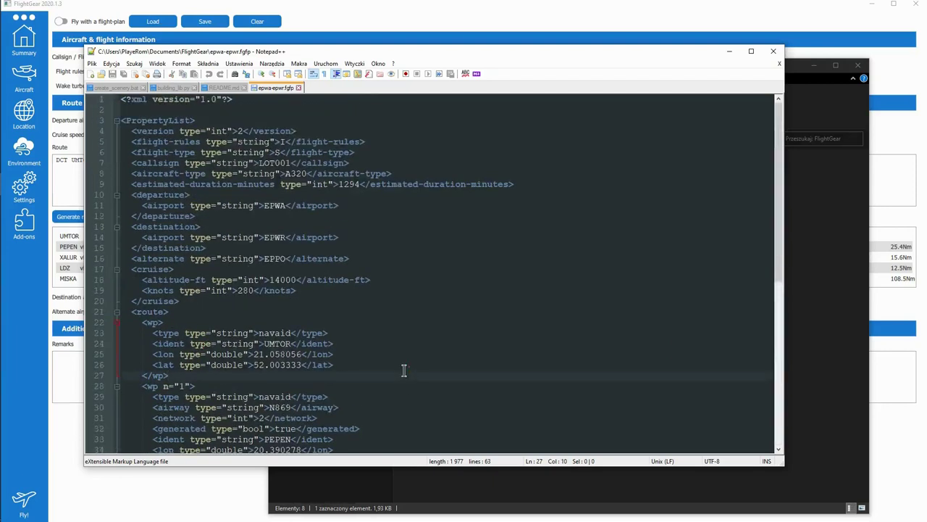
Put the flight plan file away, switch back to the FlightGear launcher and start the simulation
left_click(728, 52)
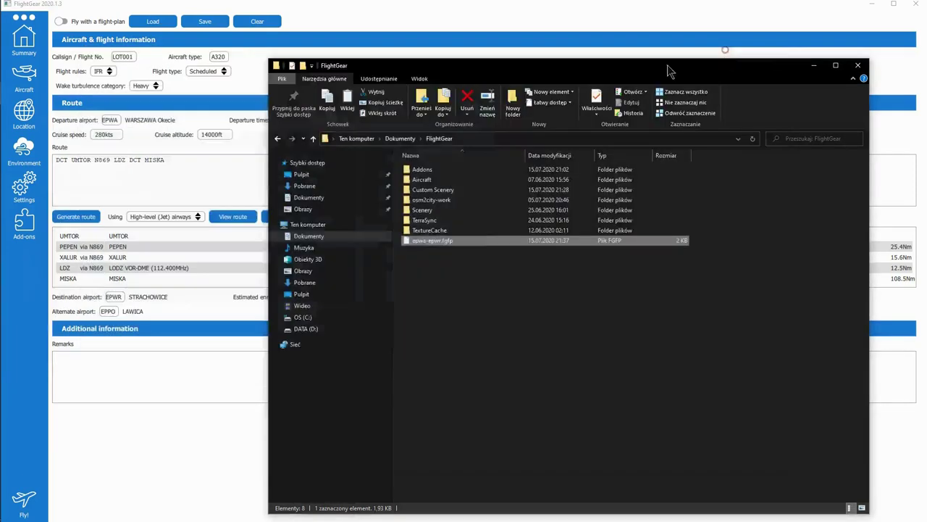
left_click(544, 10)
left_click(24, 500)
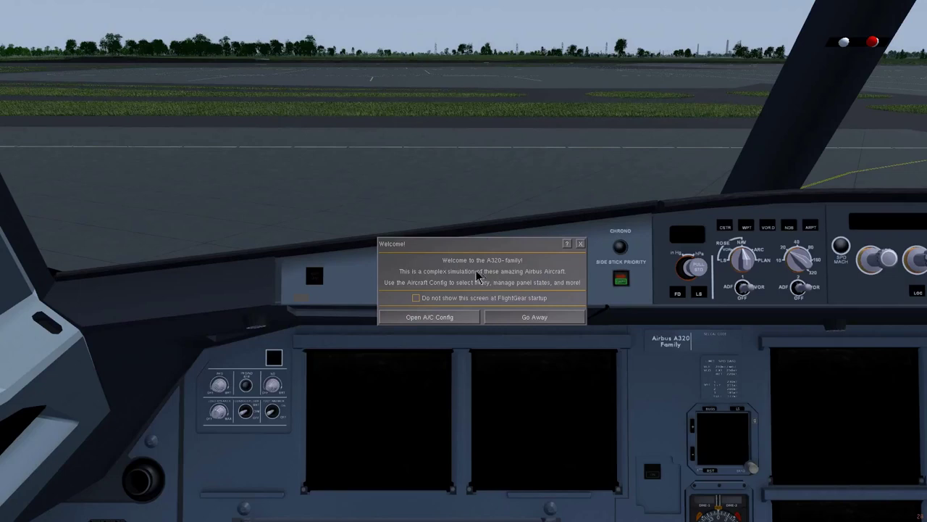
Toggle the option that hides the A320-family welcome screen at startup, and dismiss the welcome dialog
left_click(416, 298)
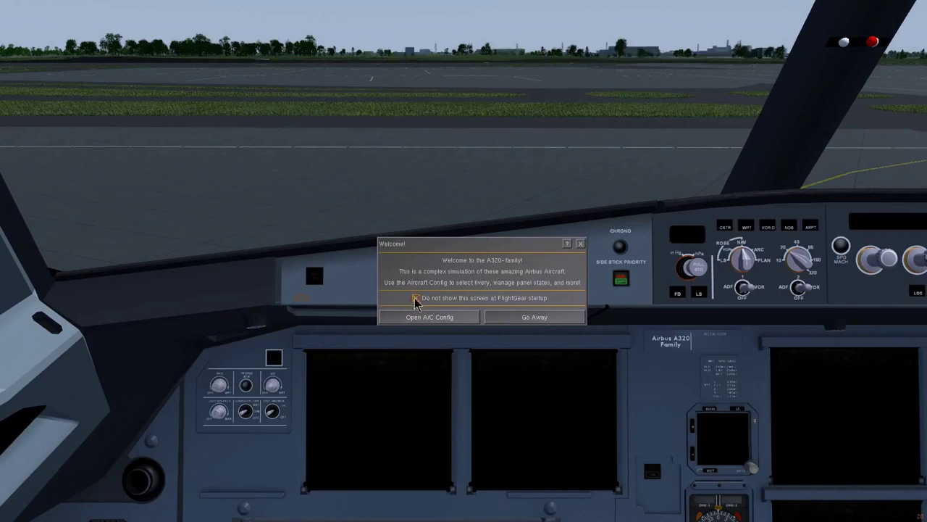
left_click(416, 298)
left_click(417, 300)
left_click(534, 317)
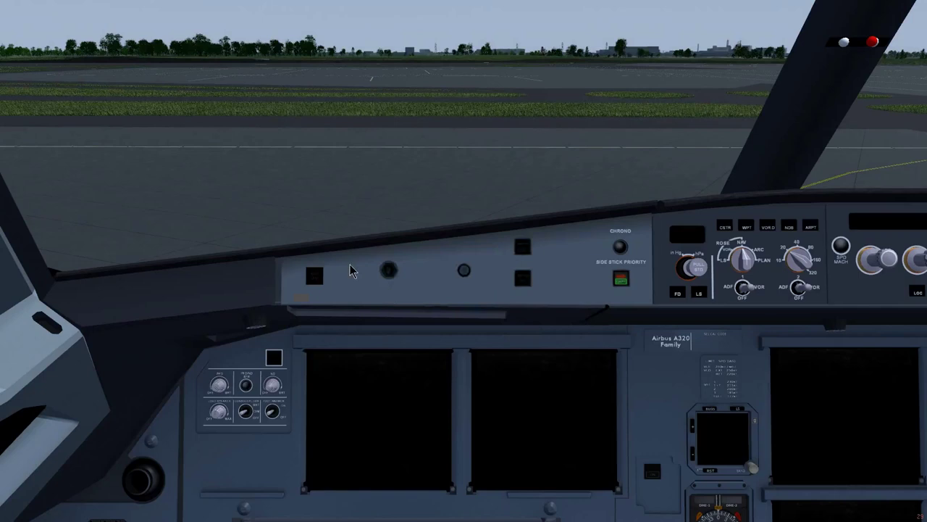